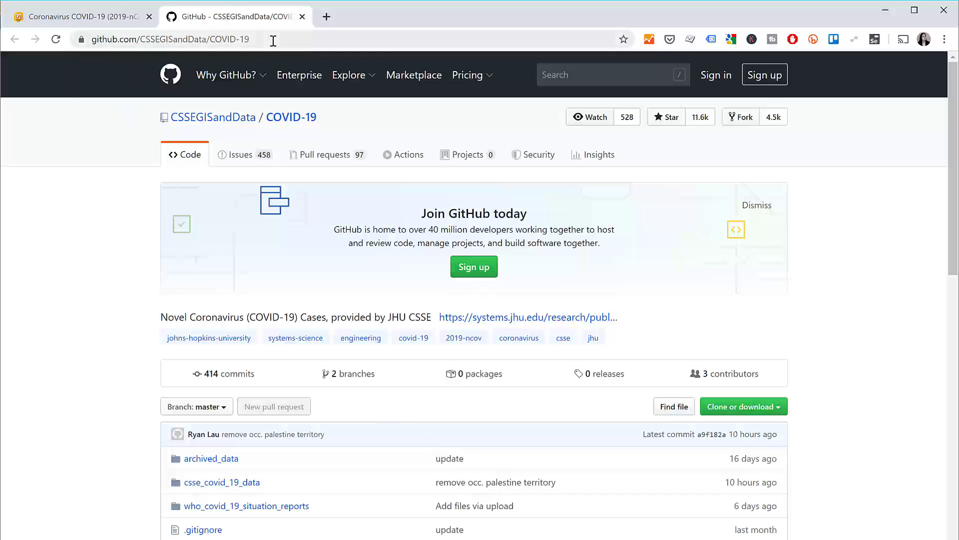
Open time_series_19-covid-Confirmed.csv from the csse_covid_19_time_series folder inside csse_covid_19_data
{"action": "left_click", "coordinate": [222, 483]}
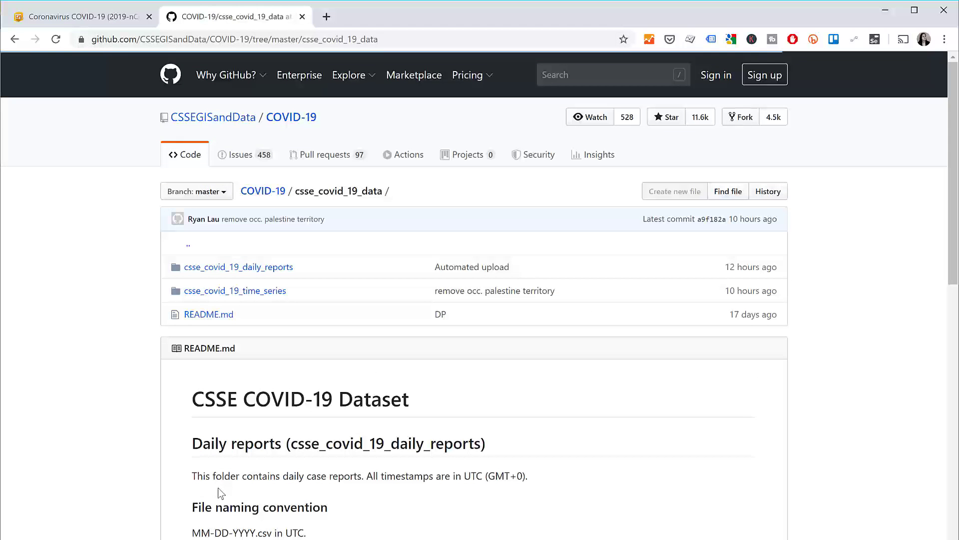
{"action": "left_click", "coordinate": [250, 292]}
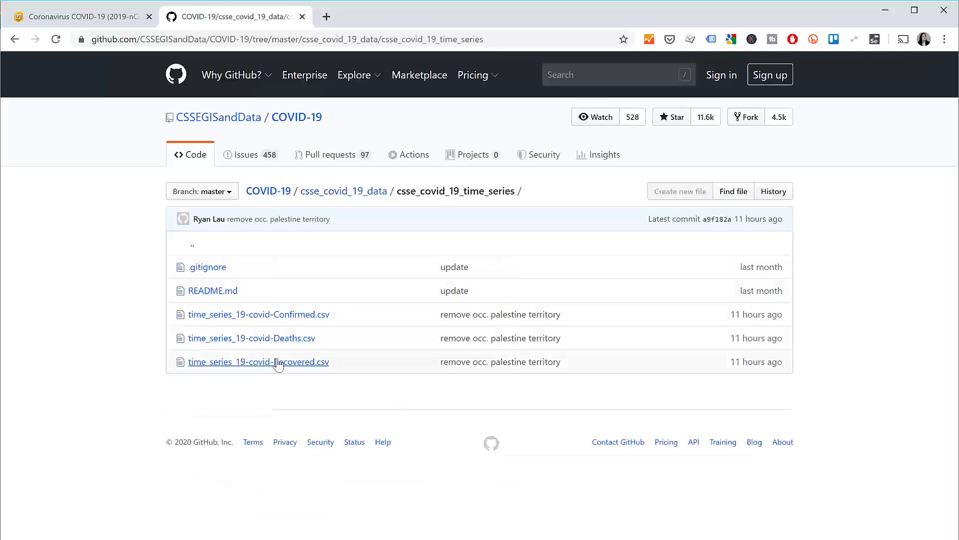
{"action": "left_click", "coordinate": [295, 320]}
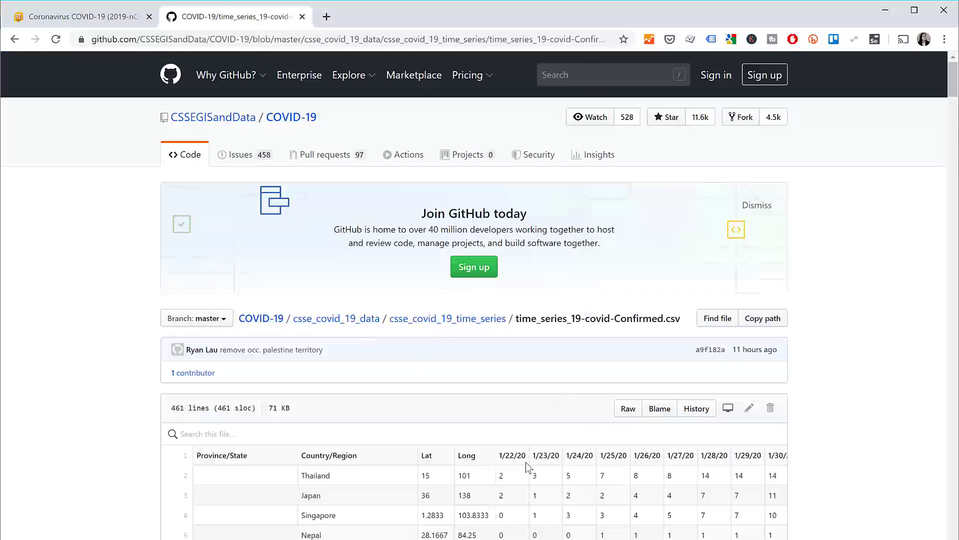
Open the raw version of the Confirmed CSV file and copy its web address
{"action": "scroll", "coordinate": [546, 396], "scroll_direction": "down", "scroll_amount": 1}
{"action": "left_click", "coordinate": [154, 44]}
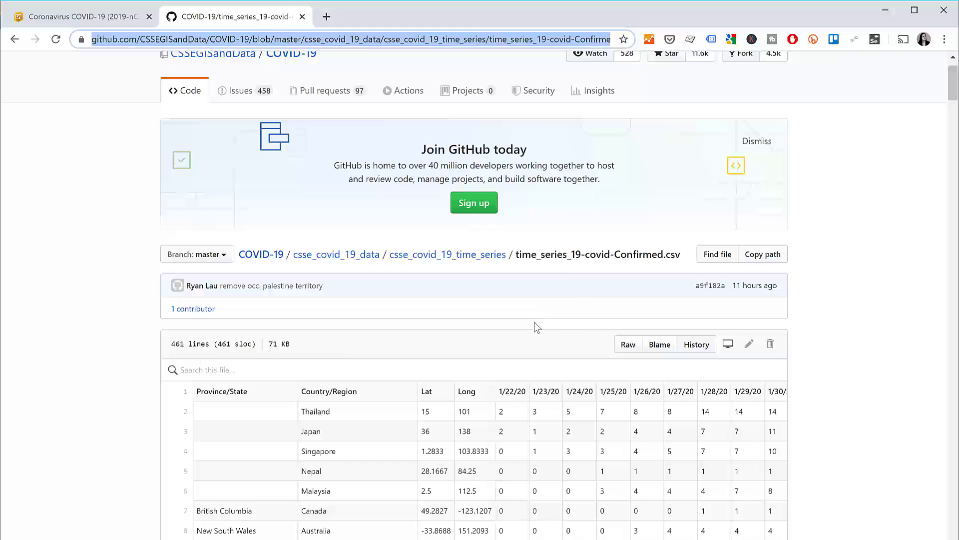
{"action": "left_click", "coordinate": [624, 352]}
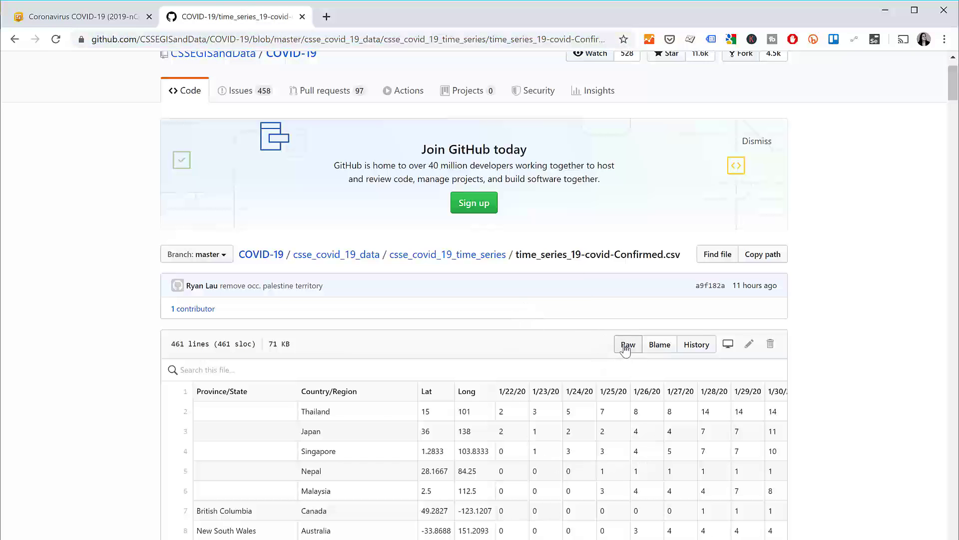
{"action": "left_click", "coordinate": [406, 41]}
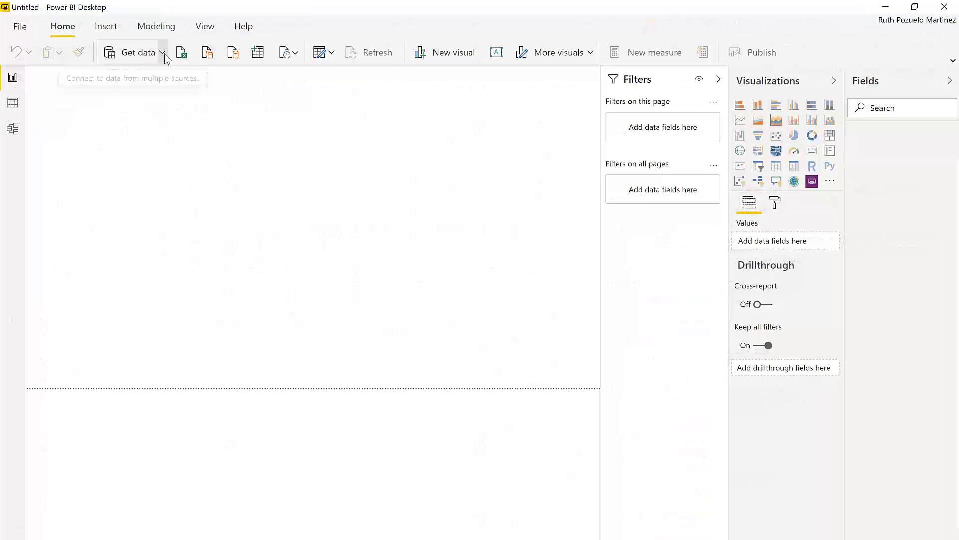
In Power BI Desktop, connect to the copied raw CSV address as a web source with anonymous access and open it for transformation
{"action": "left_click", "coordinate": [162, 53]}
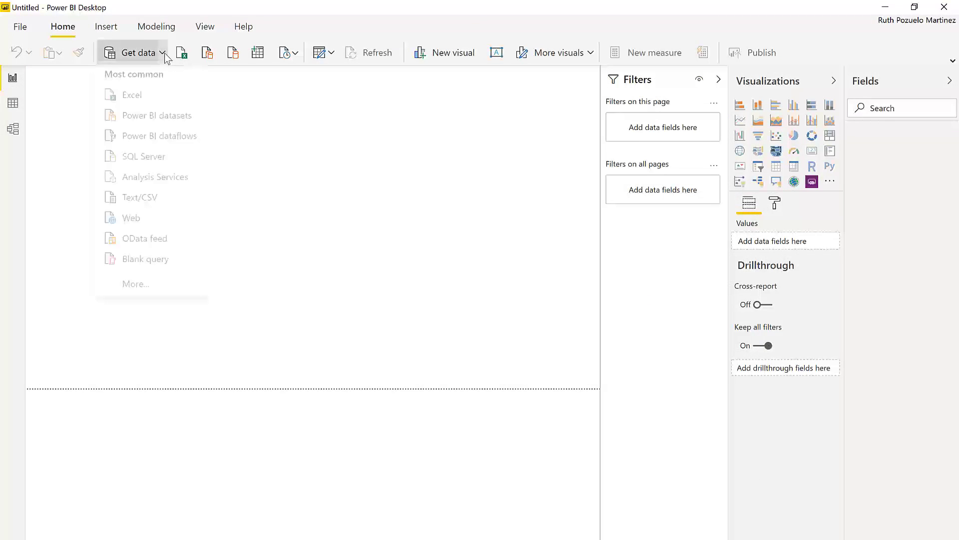
{"action": "left_click", "coordinate": [156, 222]}
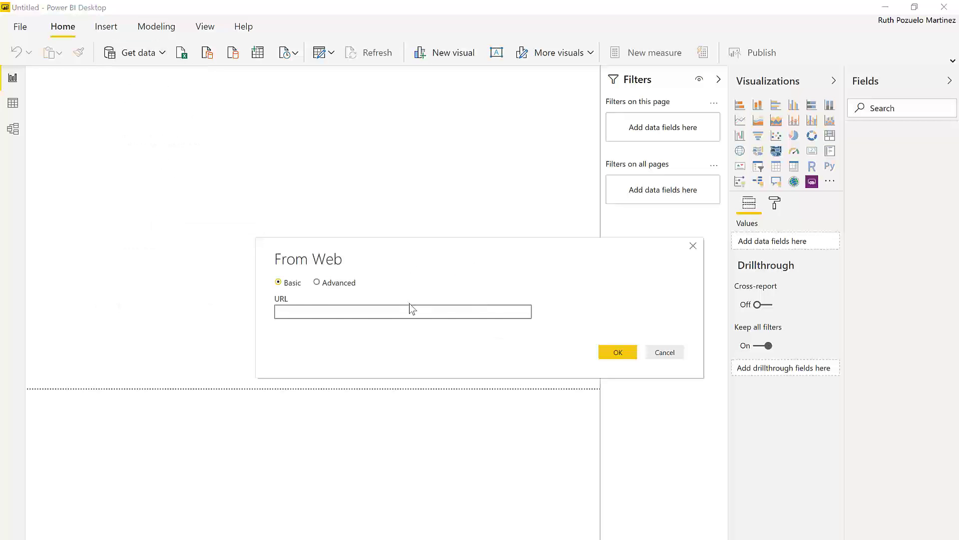
{"action": "key", "text": "ctrl+v"}
{"action": "left_click", "coordinate": [616, 353]}
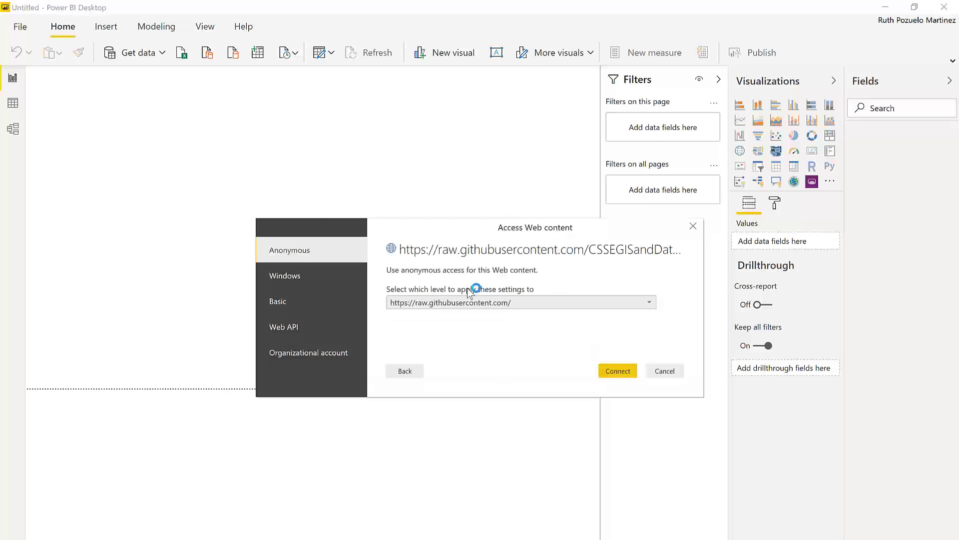
{"action": "left_click", "coordinate": [625, 373]}
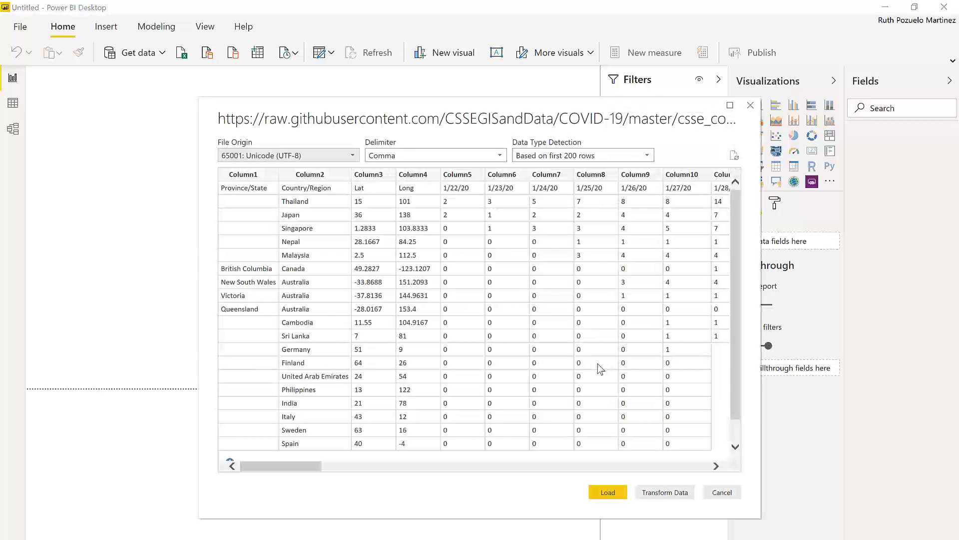
{"action": "left_click", "coordinate": [663, 493]}
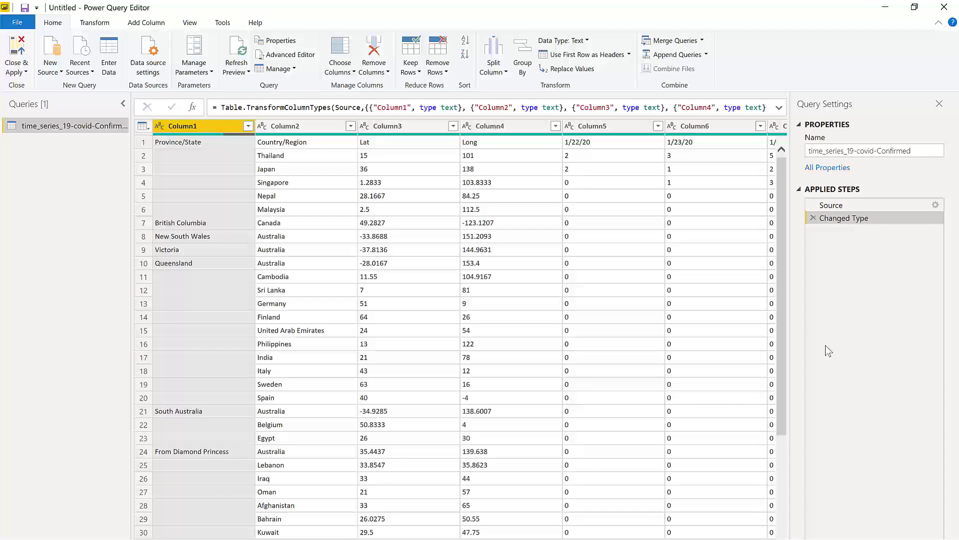
Rename the imported query as Confirmed and use its first row as headers
{"action": "left_click", "coordinate": [883, 155]}
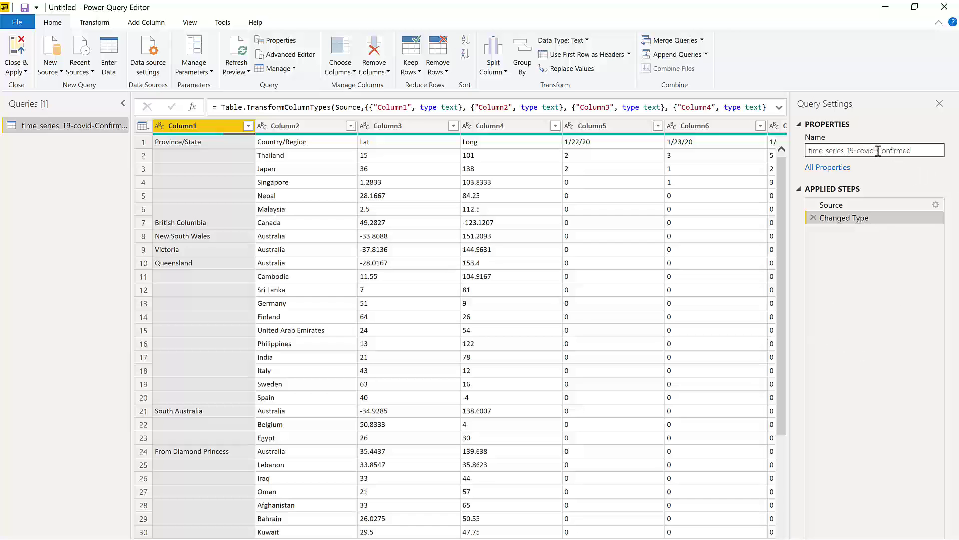
{"action": "left_click_drag", "start_coordinate": [878, 150], "coordinate": [802, 149]}
{"action": "key", "text": "BackSpace"}
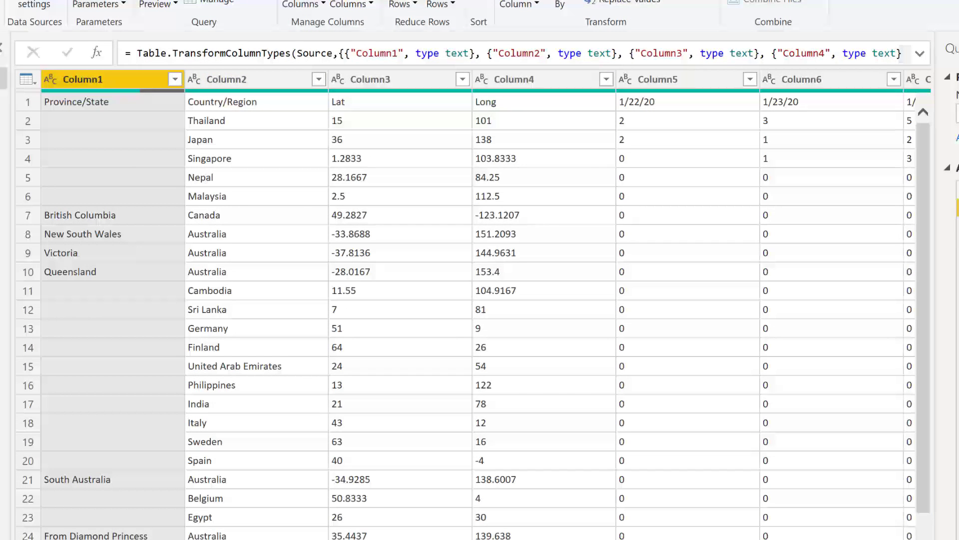
{"action": "left_click", "coordinate": [624, 1]}
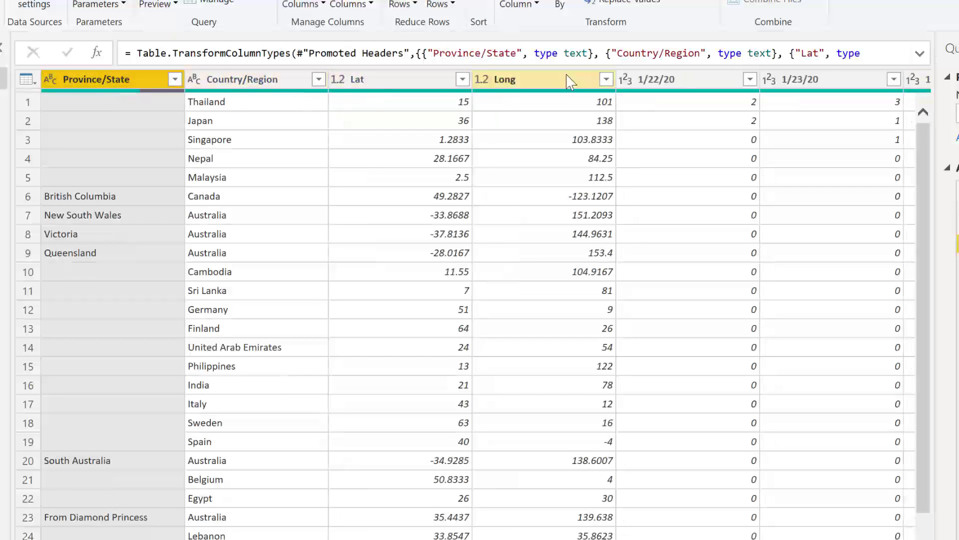
Look through the date columns of the Confirmed query to the latest date and return to the first columns
{"action": "key", "text": "shift+End"}
{"action": "key", "text": "shift+Right"}
{"action": "key", "text": "shift+Right"}
{"action": "key", "text": "shift+Right"}
{"action": "key", "text": "shift+Right"}
{"action": "key", "text": "shift+Right"}
{"action": "key", "text": "shift+Right"}
{"action": "key", "text": "shift+Right"}
{"action": "key", "text": "shift+Right"}
{"action": "key", "text": "shift+Right"}
{"action": "key", "text": "shift+Right"}
{"action": "key", "text": "shift+Right"}
{"action": "key", "text": "shift+Right"}
{"action": "key", "text": "shift+Right"}
{"action": "key", "text": "shift+Right"}
{"action": "key", "text": "shift+Right"}
{"action": "key", "text": "shift+Right"}
{"action": "key", "text": "shift+Right"}
{"action": "key", "text": "shift+Right"}
{"action": "key", "text": "shift+Right"}
{"action": "key", "text": "shift+Right"}
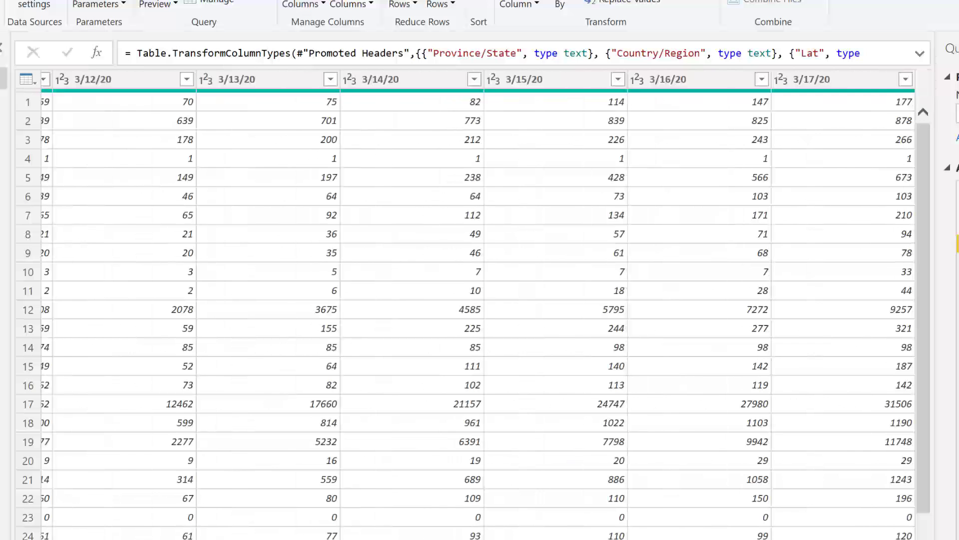
{"action": "scroll", "coordinate": [478, 315], "scroll_direction": "left", "scroll_amount": 20}
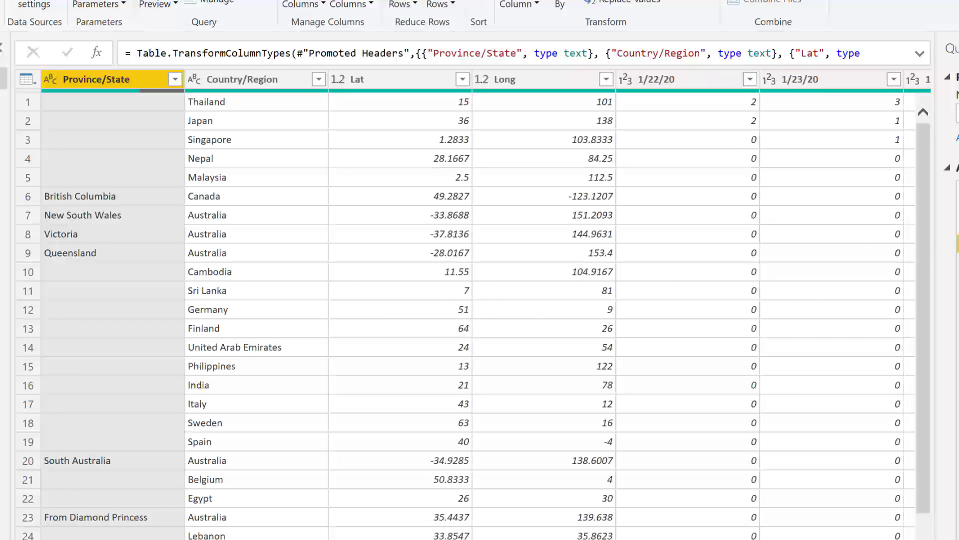
Remove the Columns=60 argument from the Source step's formula in the Confirmed query and return to the query's last applied step
{"action": "left_click", "coordinate": [957, 189]}
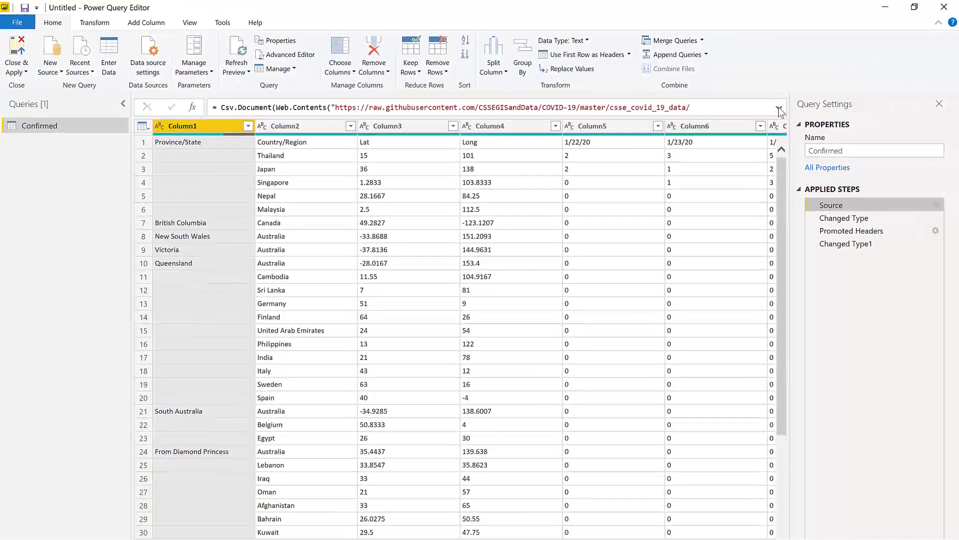
{"action": "left_click", "coordinate": [780, 108]}
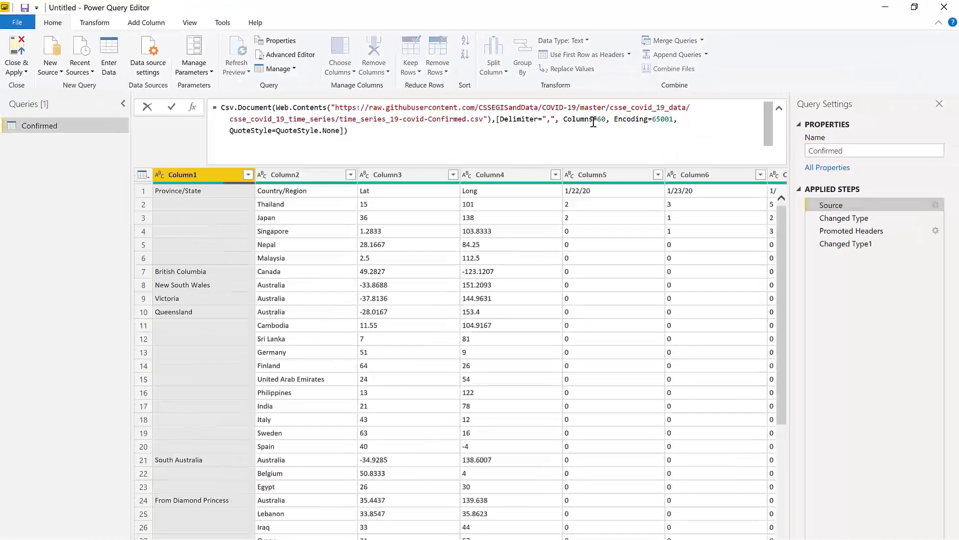
{"action": "left_click_drag", "start_coordinate": [582, 118], "coordinate": [609, 120]}
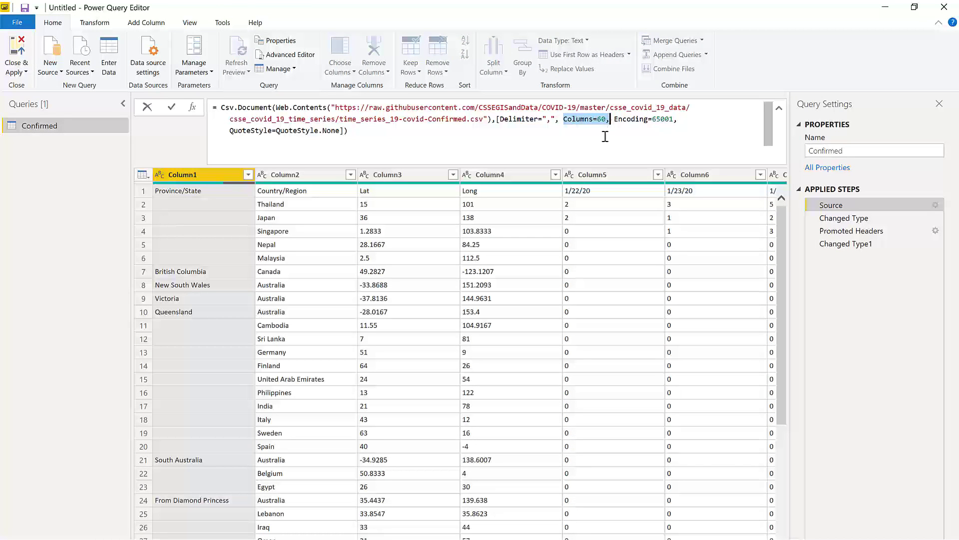
{"action": "key", "text": "Delete"}
{"action": "key", "text": "Return"}
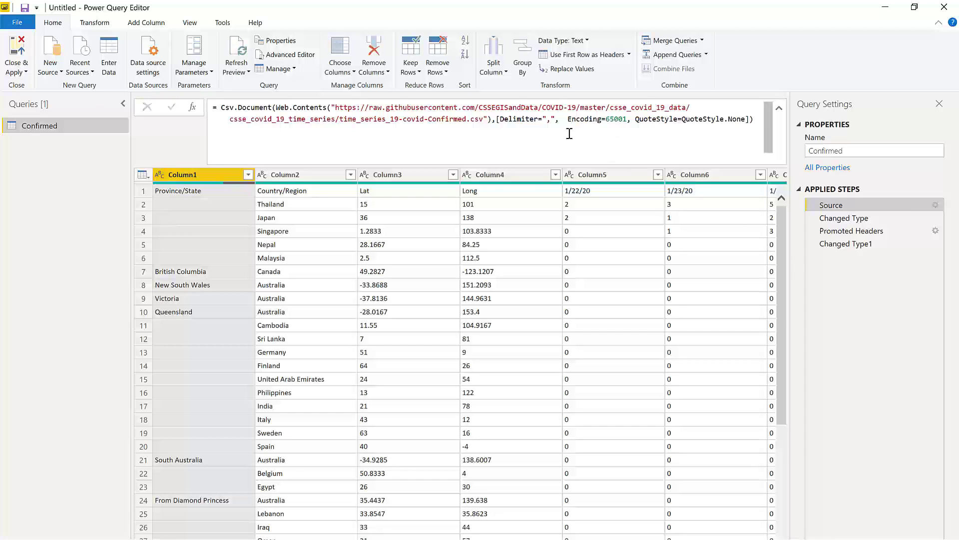
{"action": "left_click", "coordinate": [851, 244]}
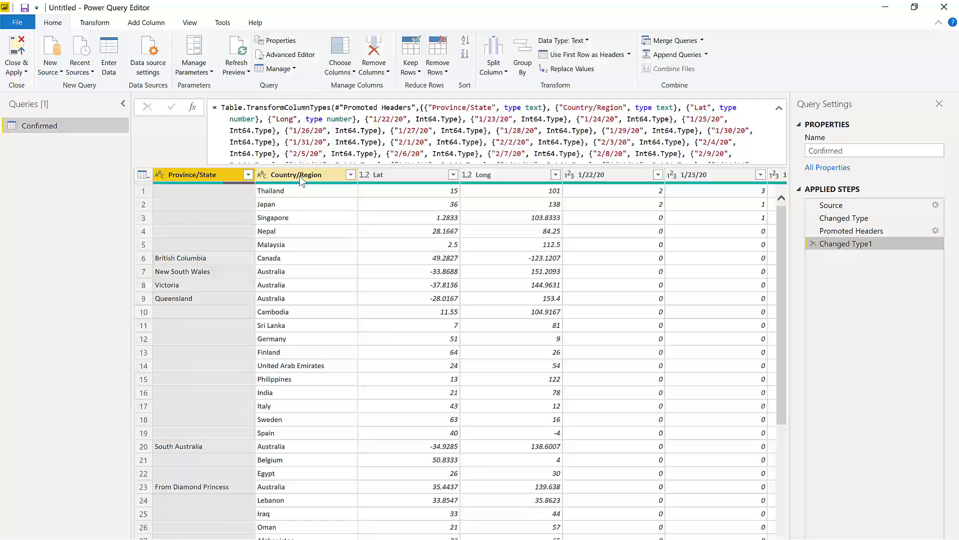
Duplicate the Confirmed query and rename the copy as Location
{"action": "right_click", "coordinate": [36, 125]}
{"action": "left_click", "coordinate": [69, 207]}
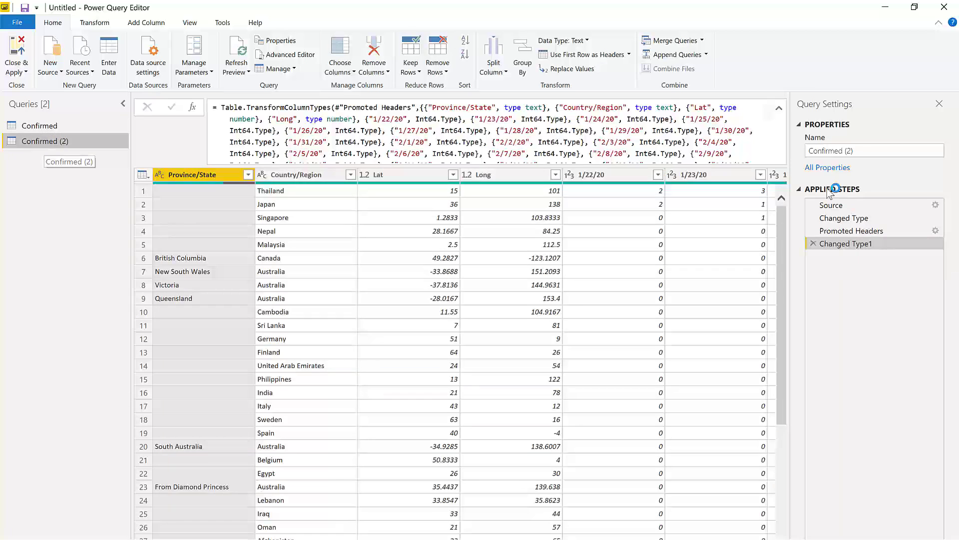
{"action": "triple_click", "coordinate": [875, 149]}
{"action": "type", "text": "LOc"}
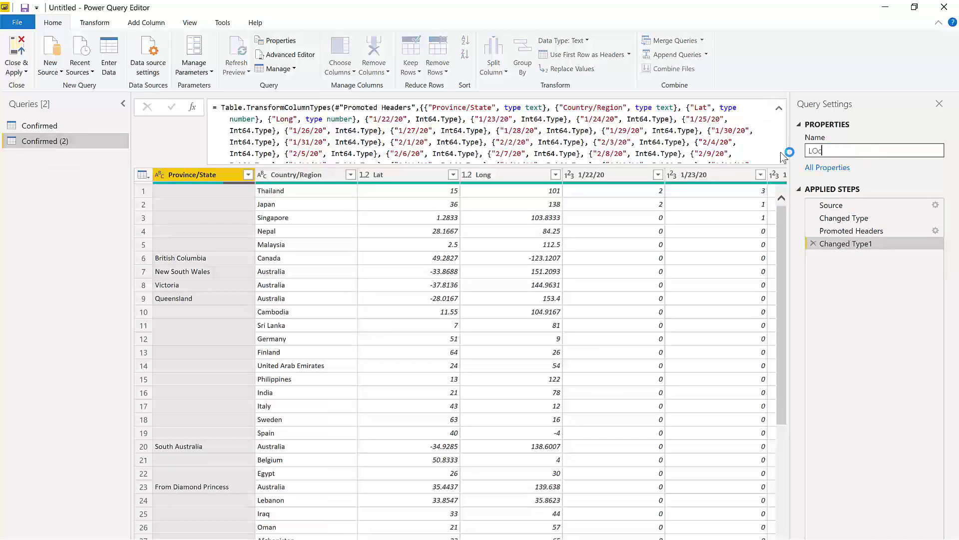
{"action": "type", "text": "ocatio"}
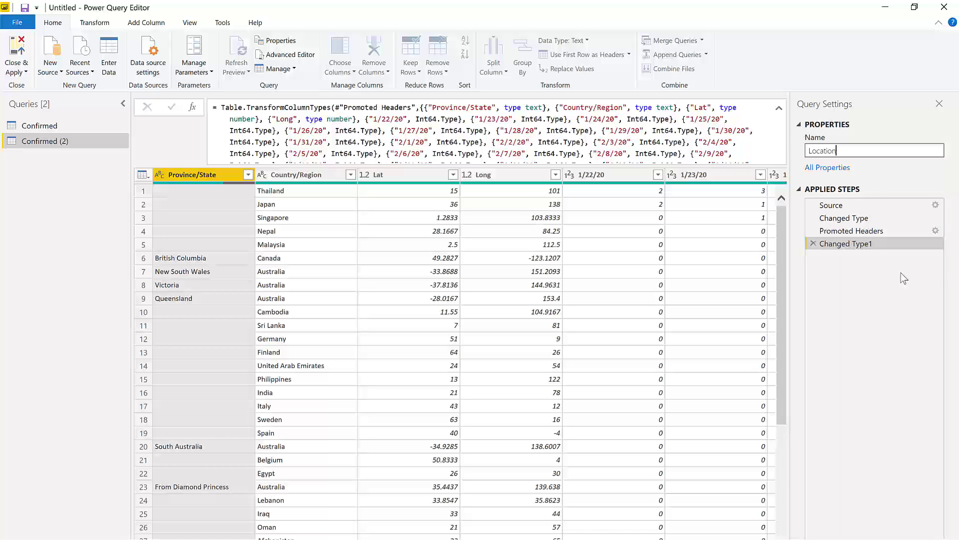
{"action": "type", "text": "n"}
{"action": "key", "text": "Return"}
Keep only the Province/State, Country/Region, Lat and Long columns in the Location query, working from its Promoted Headers step
{"action": "left_click", "coordinate": [855, 220]}
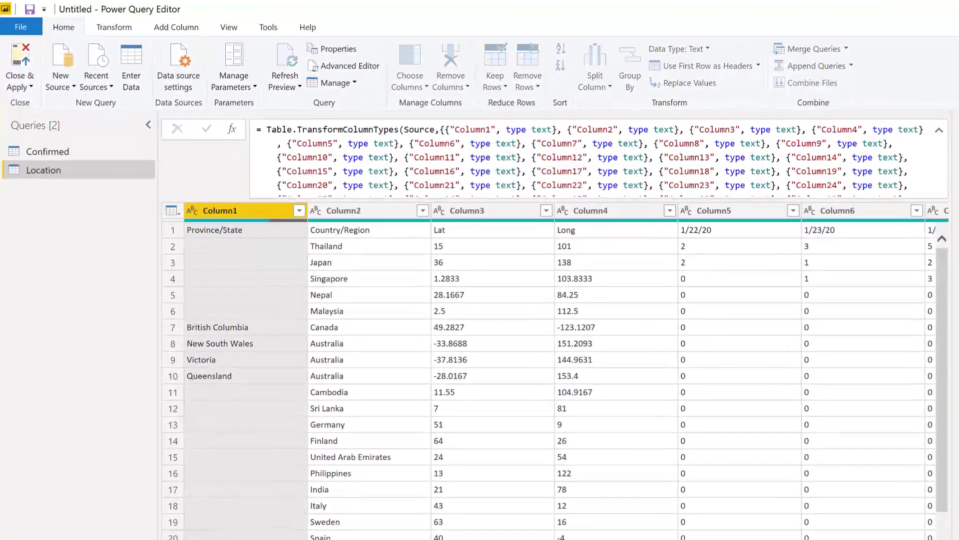
{"action": "left_click", "coordinate": [956, 297]}
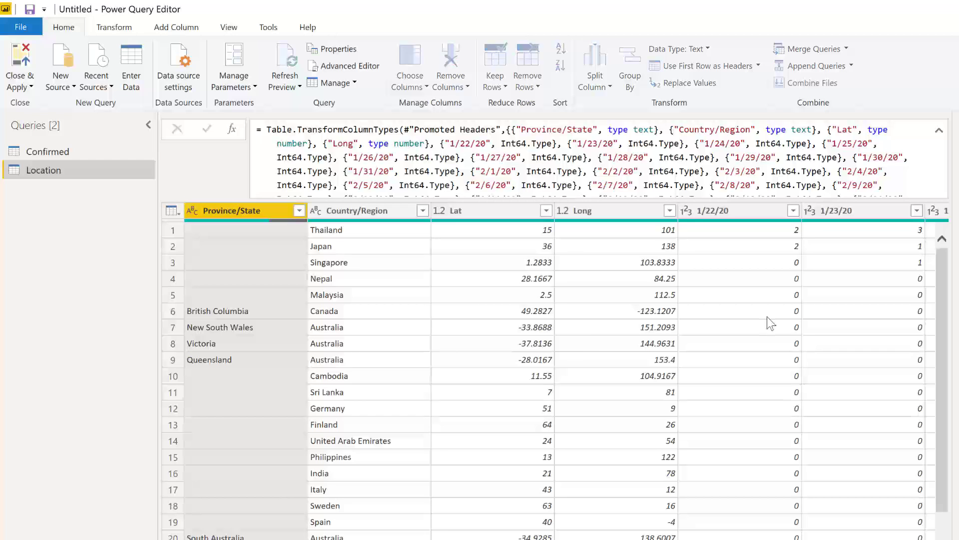
{"action": "left_click", "coordinate": [607, 208], "text": "shift"}
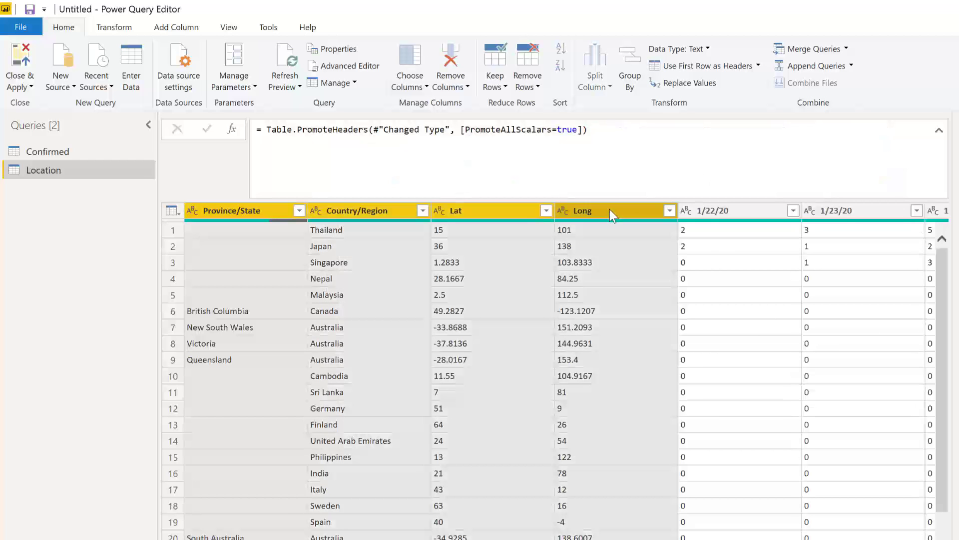
{"action": "right_click", "coordinate": [610, 209]}
{"action": "left_click", "coordinate": [682, 249]}
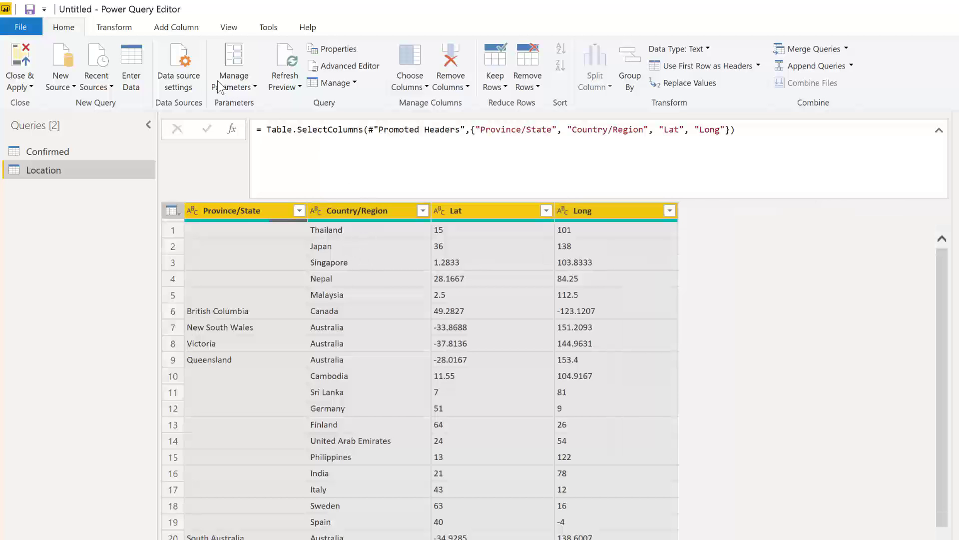
Start a custom column named Location in the Location query
{"action": "left_click", "coordinate": [180, 27]}
{"action": "left_click", "coordinate": [72, 60]}
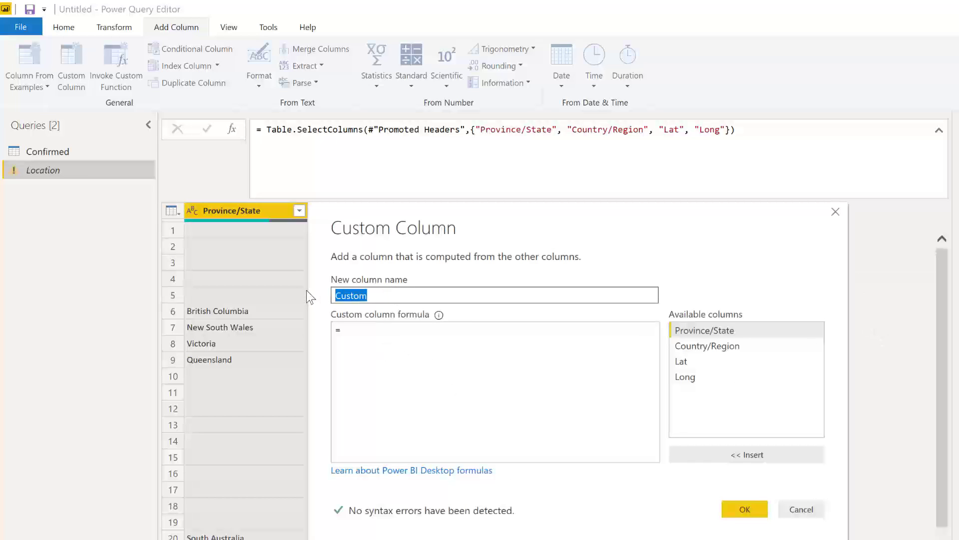
{"action": "type", "text": "Locat"}
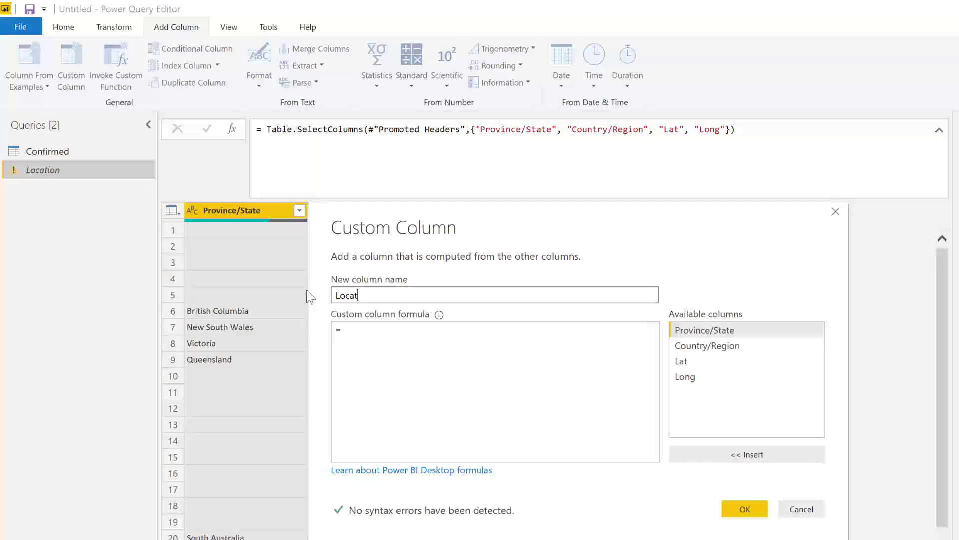
{"action": "type", "text": "ion"}
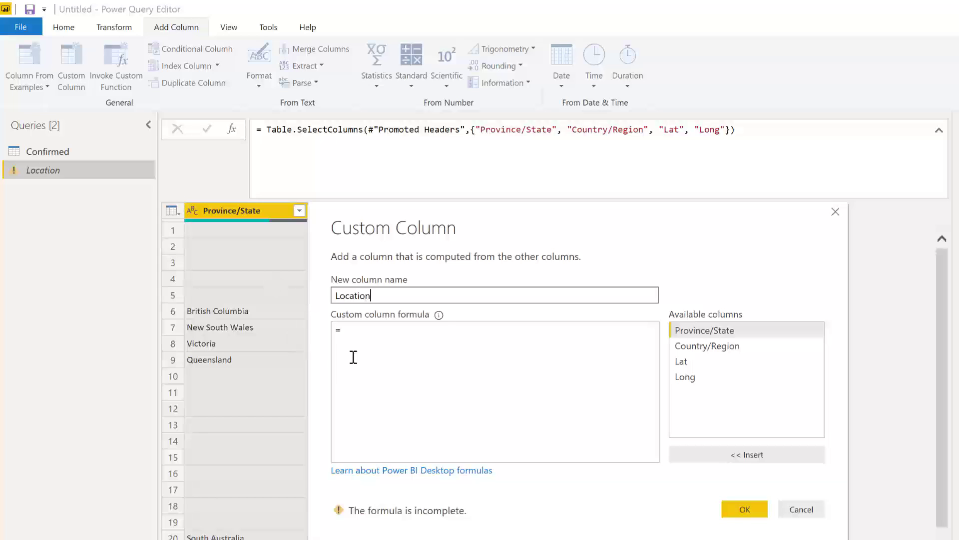
Set the custom column's formula to [#"Country/Region"]&" "&[#"Province/State"]
{"action": "left_click", "coordinate": [442, 328]}
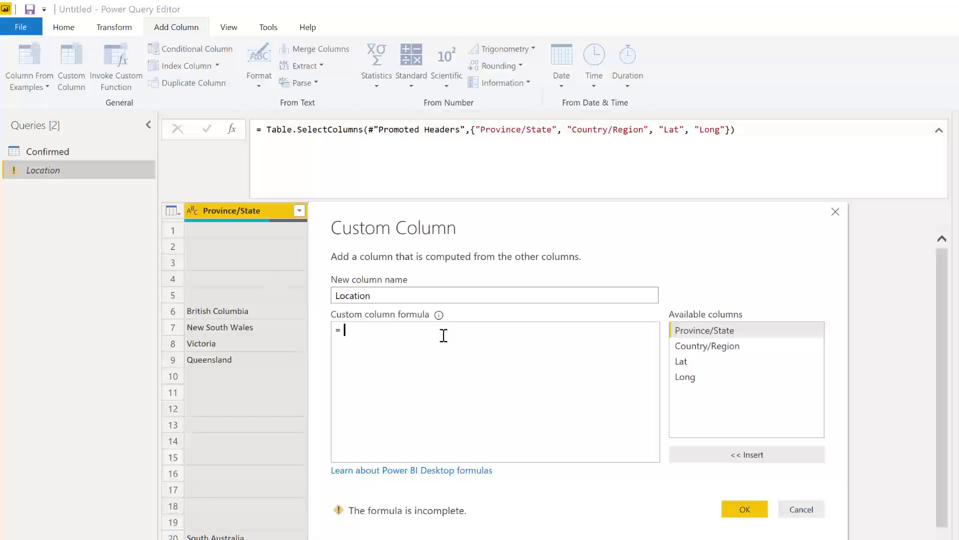
{"action": "left_click", "coordinate": [724, 347]}
{"action": "double_click", "coordinate": [725, 346]}
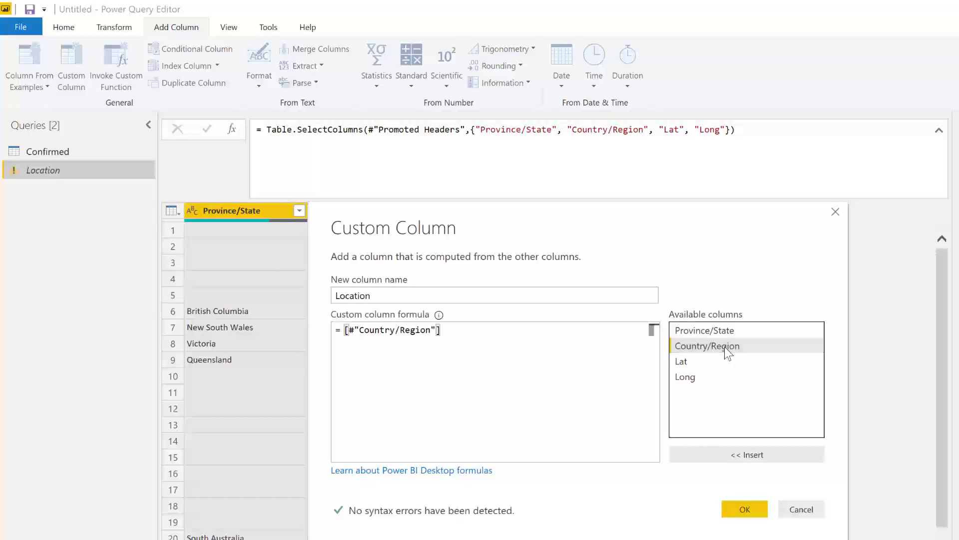
{"action": "type", "text": "&\" \"&"}
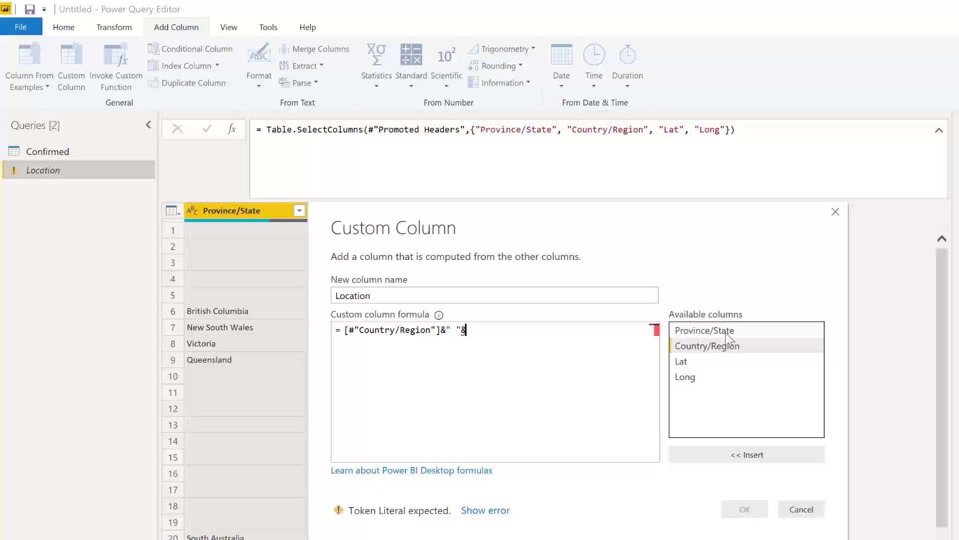
{"action": "left_click", "coordinate": [728, 334]}
{"action": "double_click", "coordinate": [730, 335]}
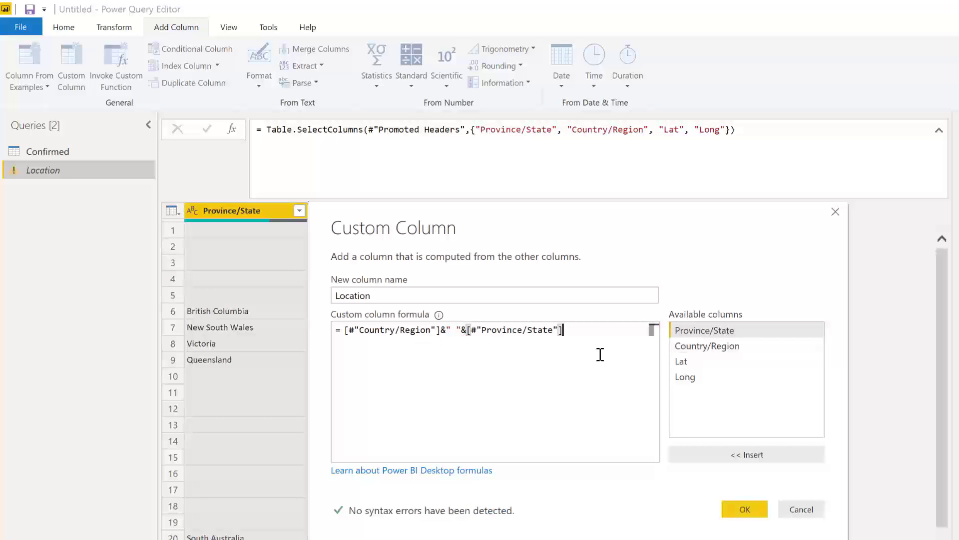
Add the defined Location custom column to the Location query
{"action": "left_click", "coordinate": [744, 508]}
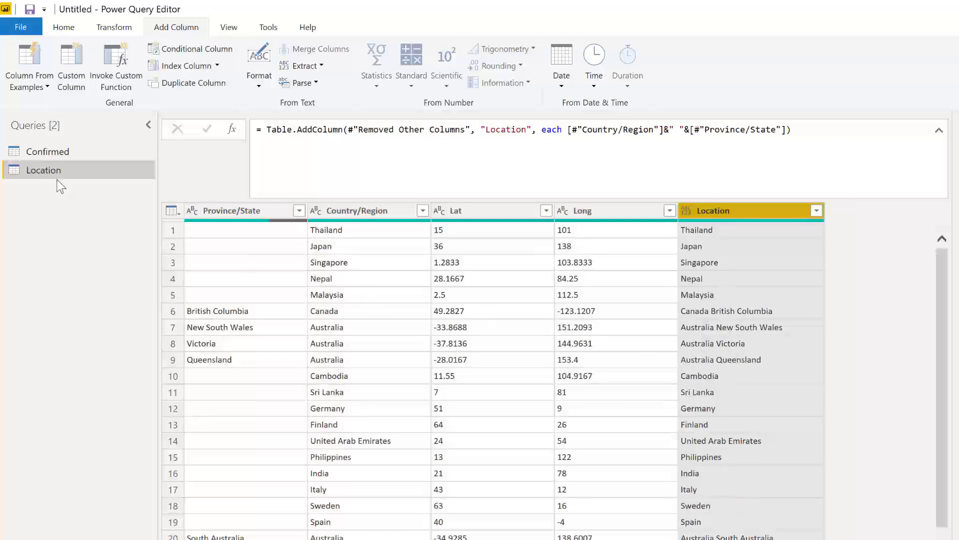
Merge Country/Region and Province/State, in that order, in the Confirmed query into one column named Location, separated by a space
{"action": "left_click", "coordinate": [54, 149]}
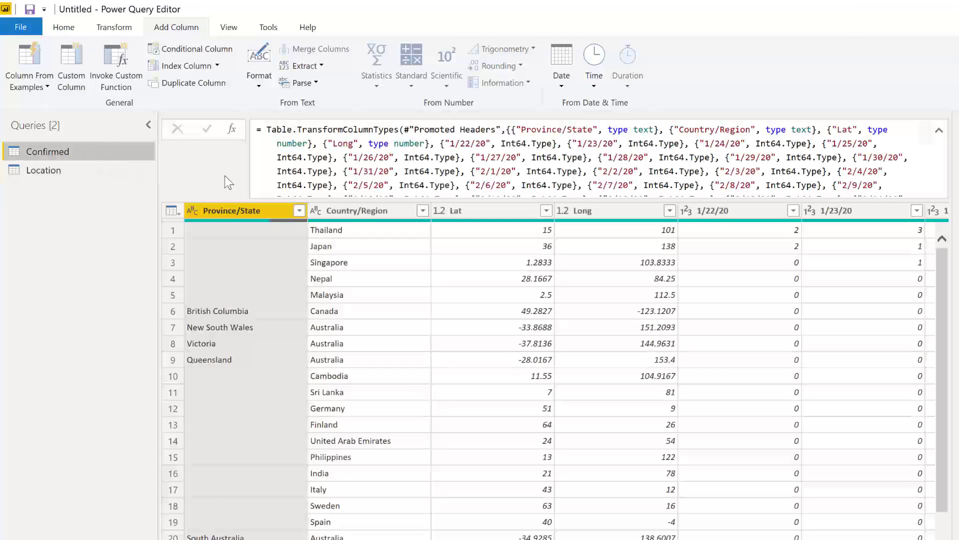
{"action": "left_click", "coordinate": [382, 209]}
{"action": "left_click", "coordinate": [238, 211], "text": "ctrl"}
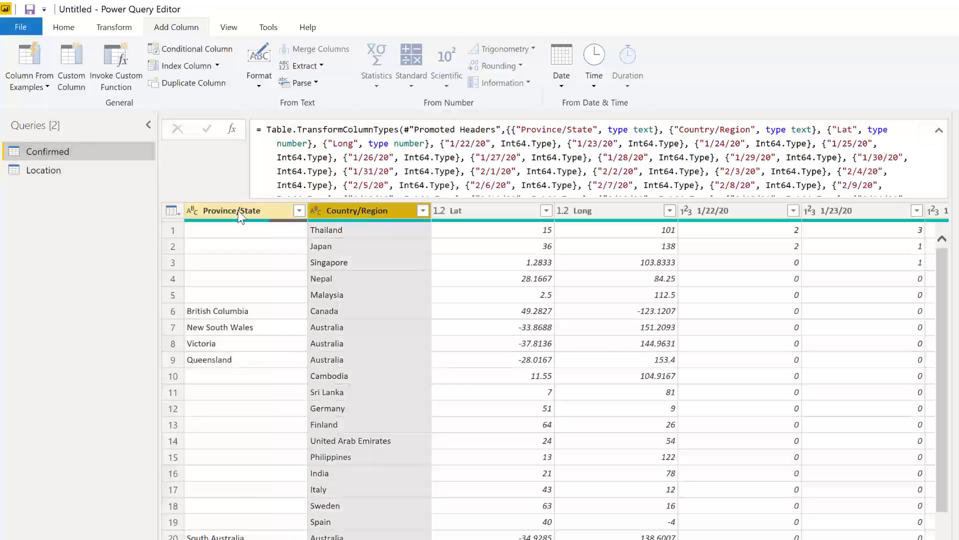
{"action": "right_click", "coordinate": [238, 211]}
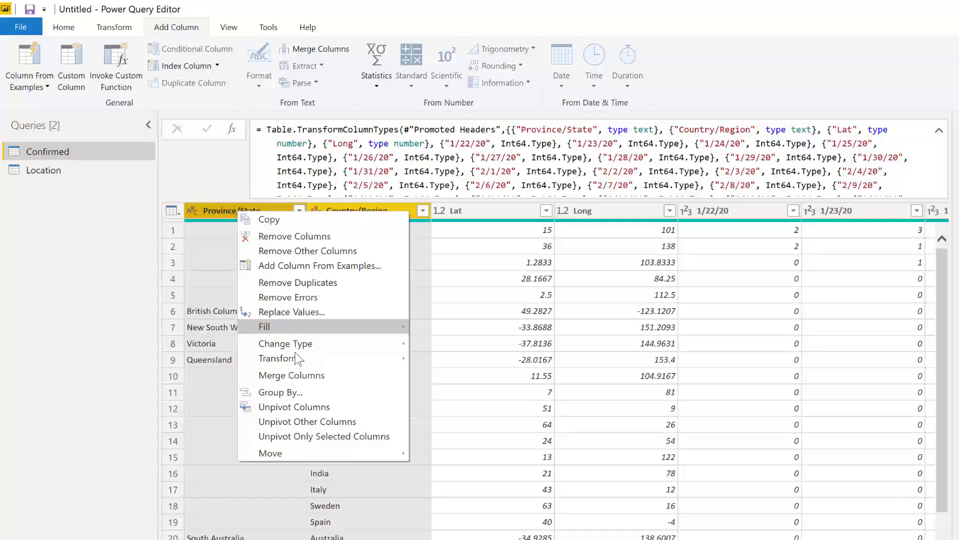
{"action": "left_click", "coordinate": [311, 374]}
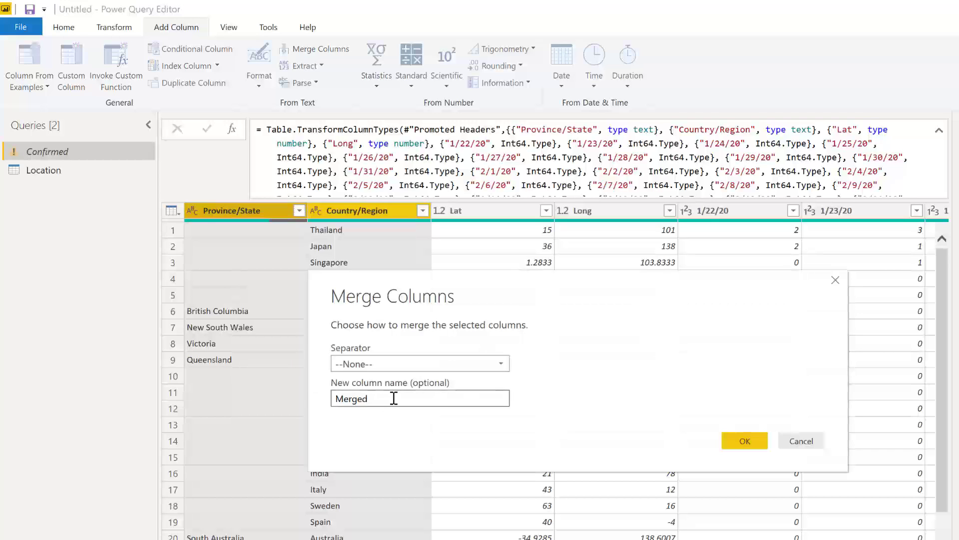
{"action": "left_click_drag", "start_coordinate": [394, 400], "coordinate": [293, 387]}
{"action": "type", "text": "Locati"}
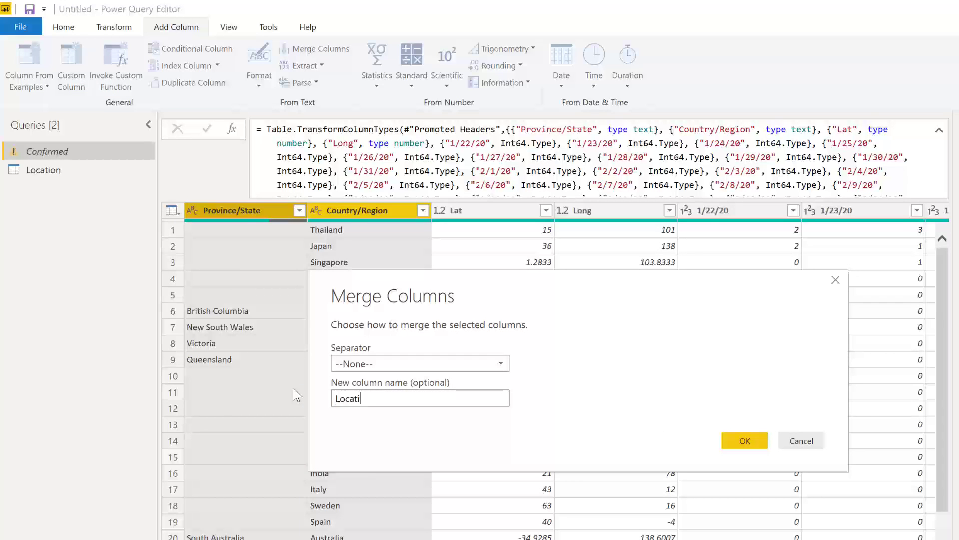
{"action": "type", "text": "on"}
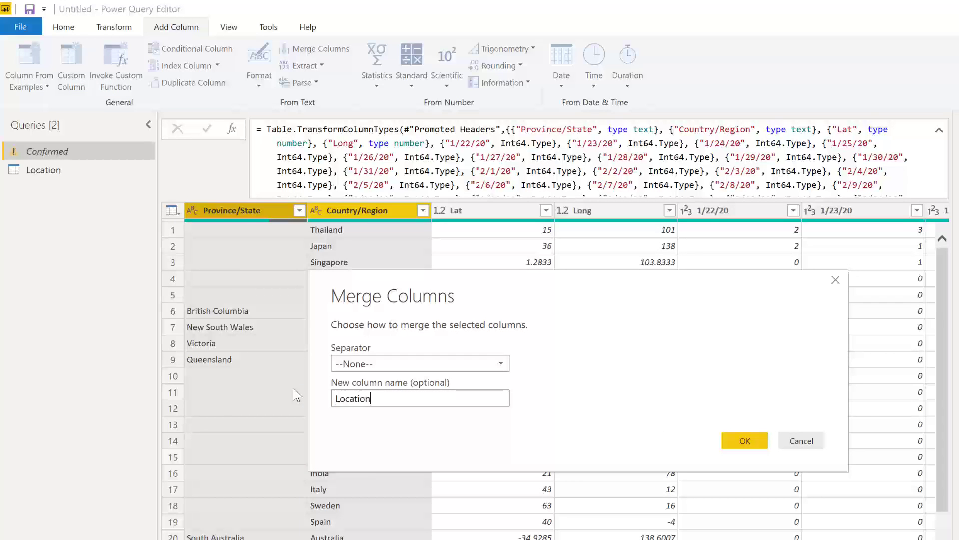
{"action": "left_click", "coordinate": [399, 362]}
{"action": "left_click", "coordinate": [389, 457]}
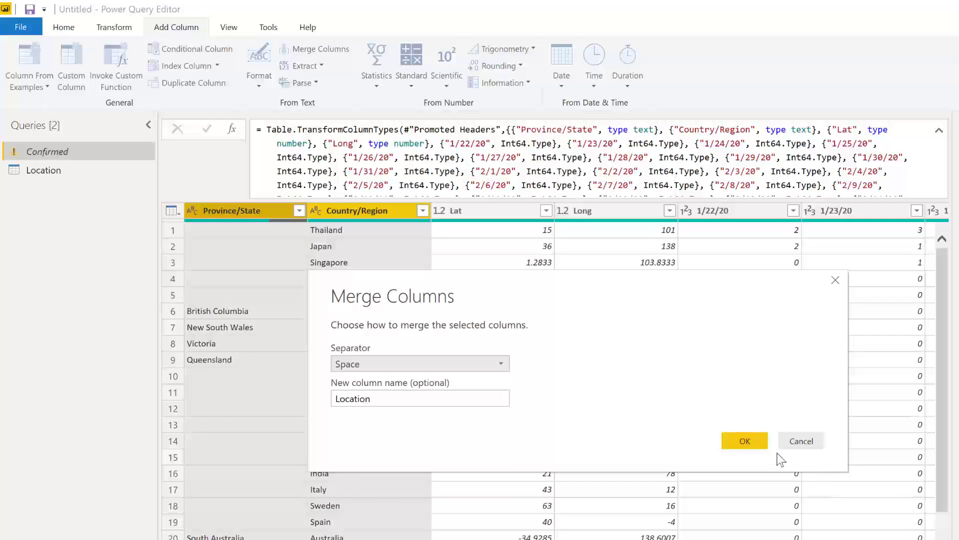
{"action": "left_click", "coordinate": [744, 440]}
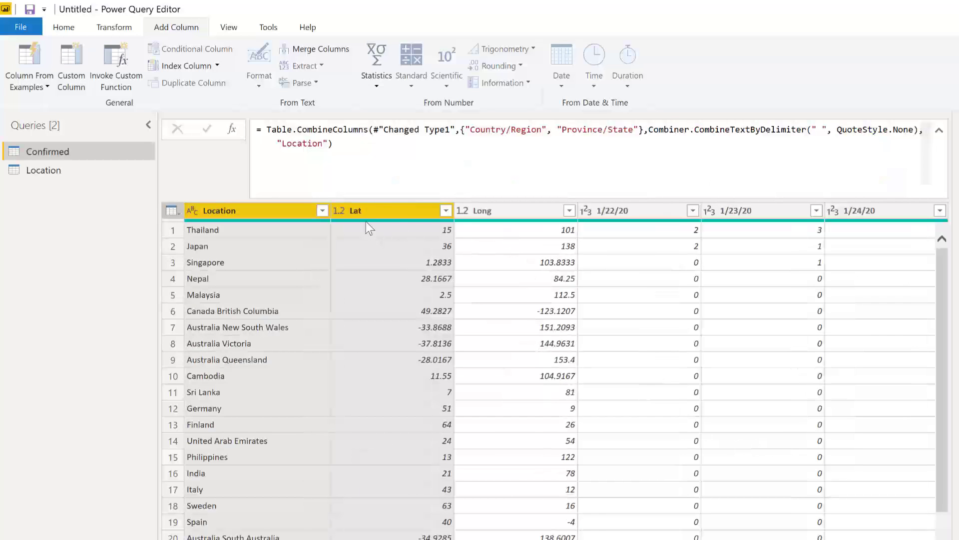
Remove the Lat and Long columns from the Confirmed query
{"action": "left_click", "coordinate": [371, 208]}
{"action": "key", "text": "Delete"}
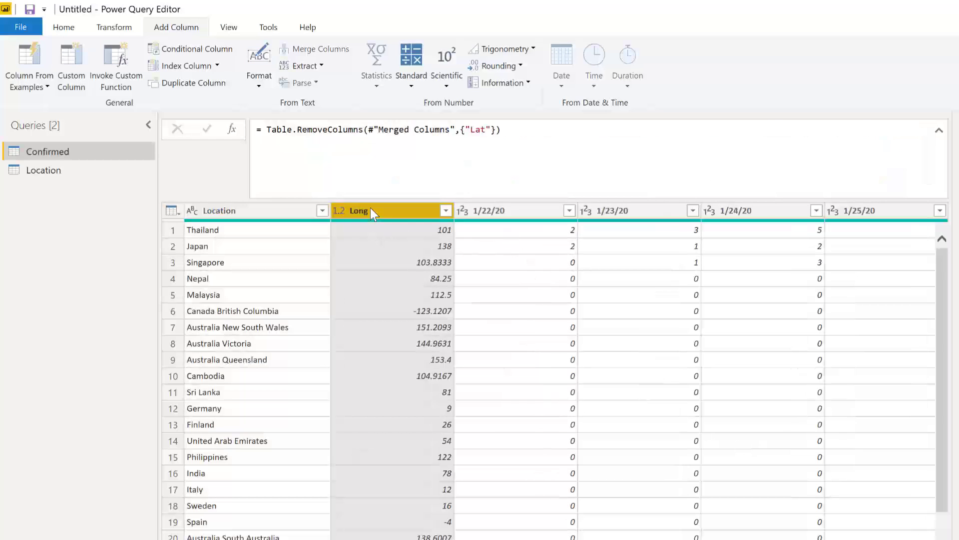
{"action": "key", "text": "Delete"}
Unpivot all columns except Location in the Confirmed query
{"action": "left_click", "coordinate": [262, 210]}
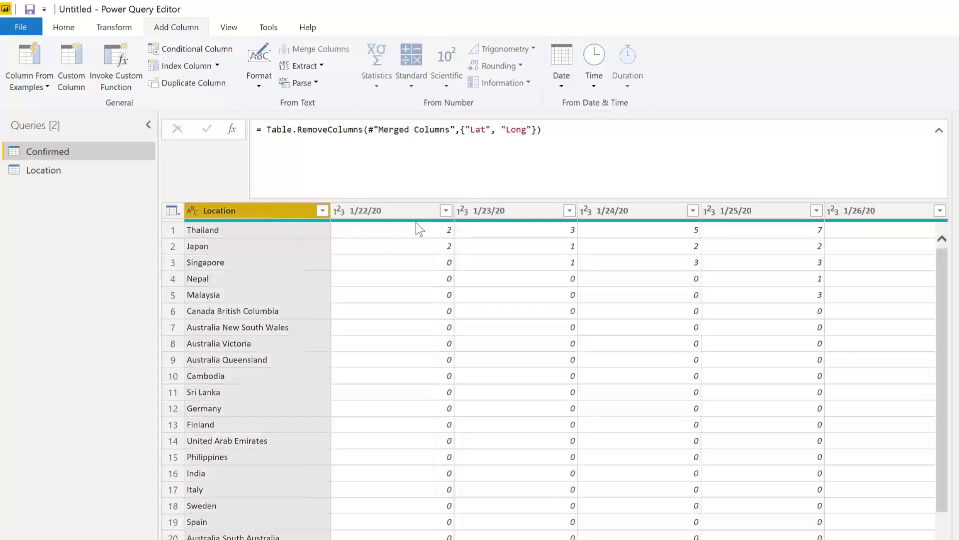
{"action": "left_click", "coordinate": [116, 27]}
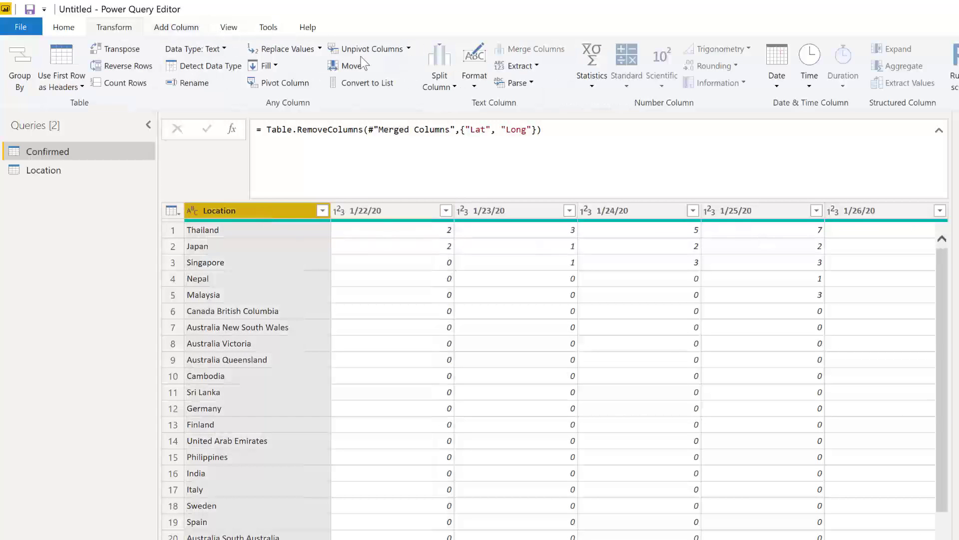
{"action": "left_click", "coordinate": [410, 49]}
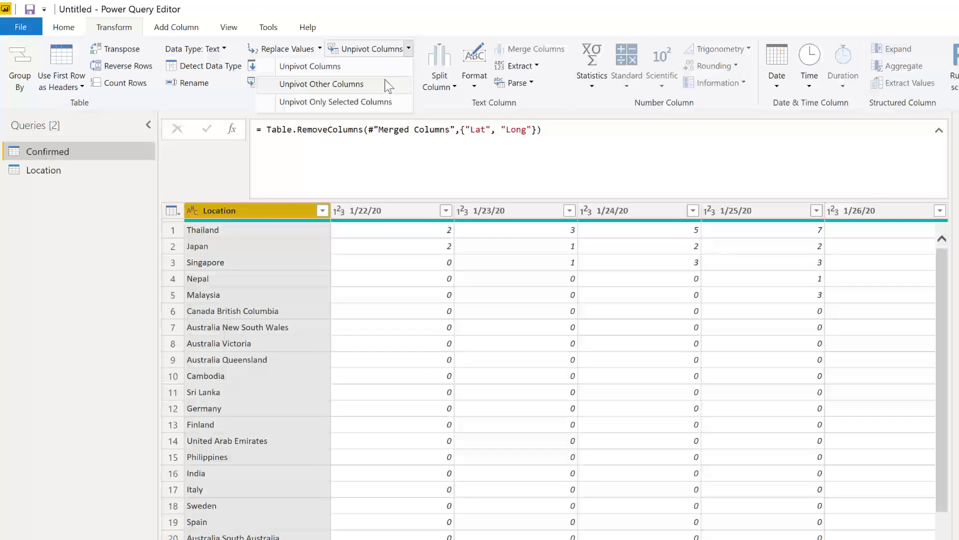
{"action": "left_click", "coordinate": [384, 79]}
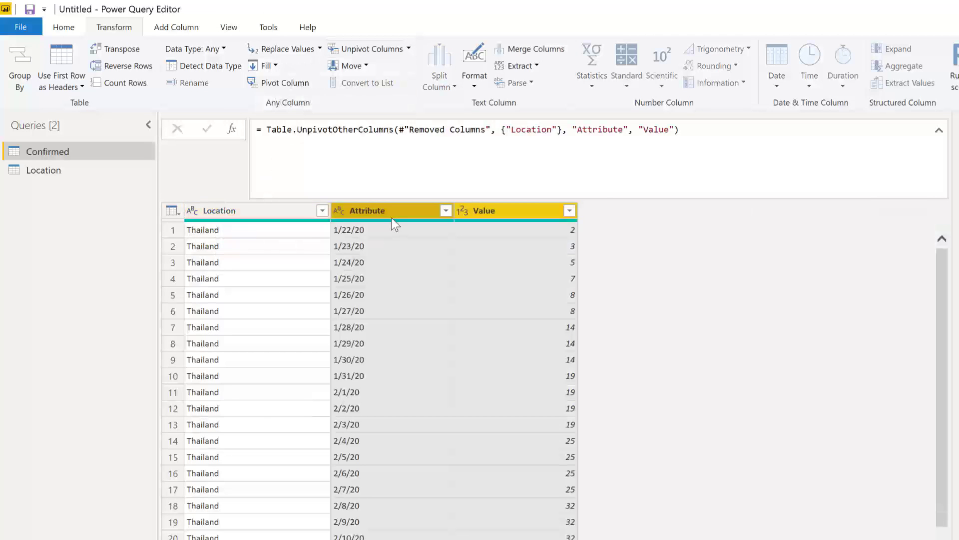
Change the output column names in the unpivot formula to "Date" and "Caonfirmed"
{"action": "double_click", "coordinate": [602, 129]}
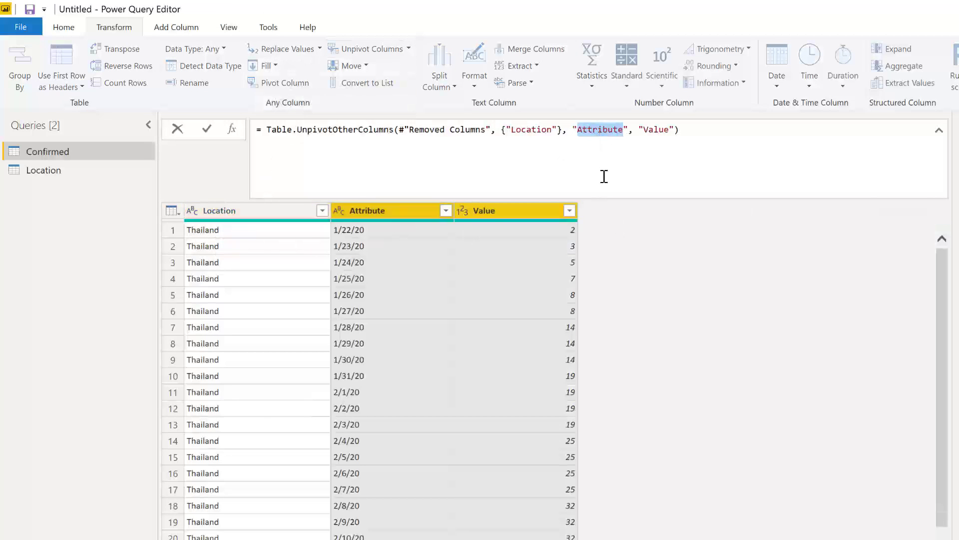
{"action": "type", "text": "Date\", \""}
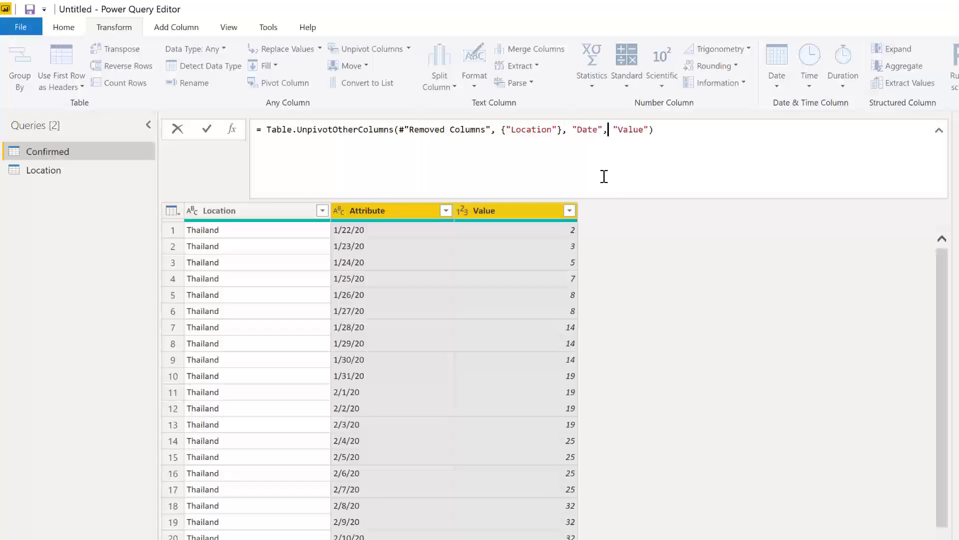
{"action": "type", "text": "Caonfirmed"}
{"action": "key", "text": "Delete"}
{"action": "key", "text": "Delete"}
{"action": "key", "text": "Delete"}
{"action": "key", "text": "Delete"}
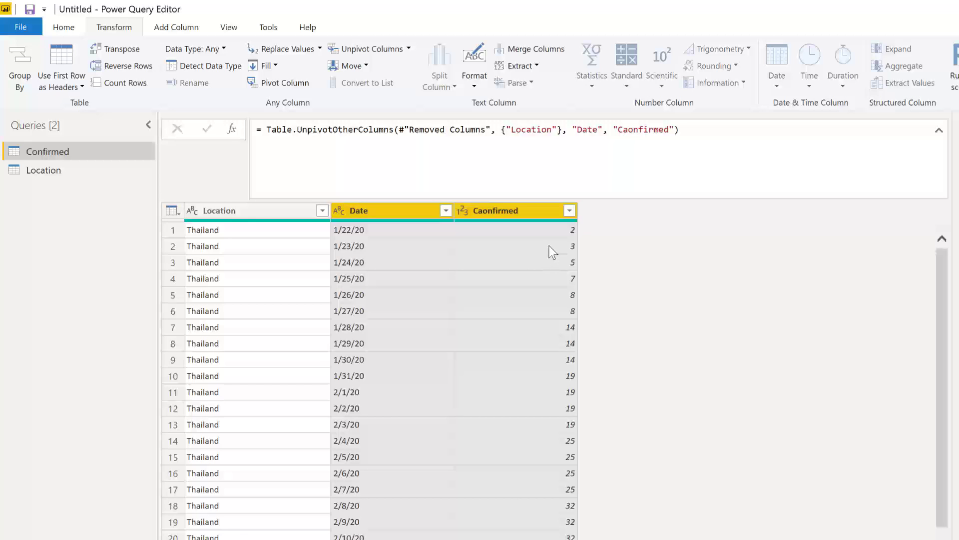
Duplicate the Confirmed query and change the copy's source file to time_series_19-covid-Recovered.csv
{"action": "right_click", "coordinate": [58, 149]}
{"action": "left_click", "coordinate": [99, 251]}
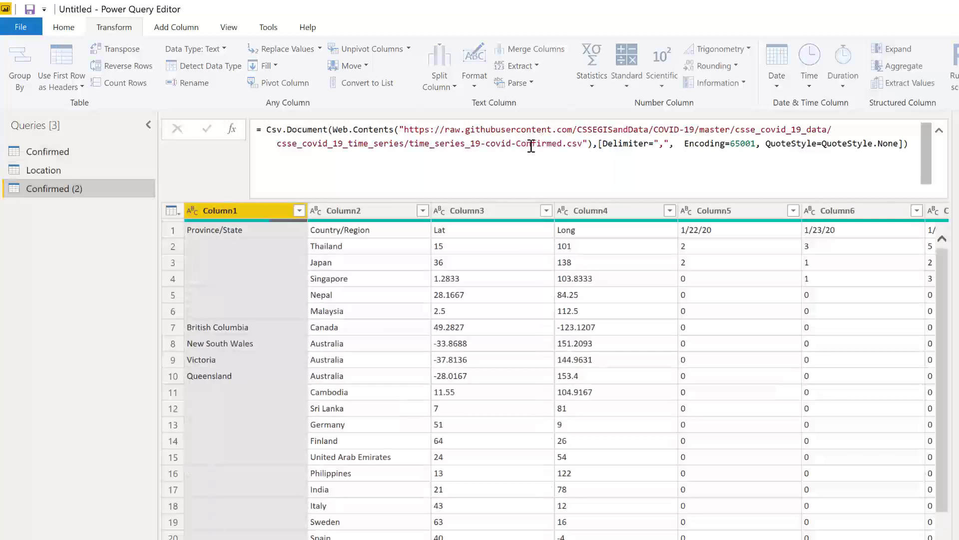
{"action": "double_click", "coordinate": [531, 145]}
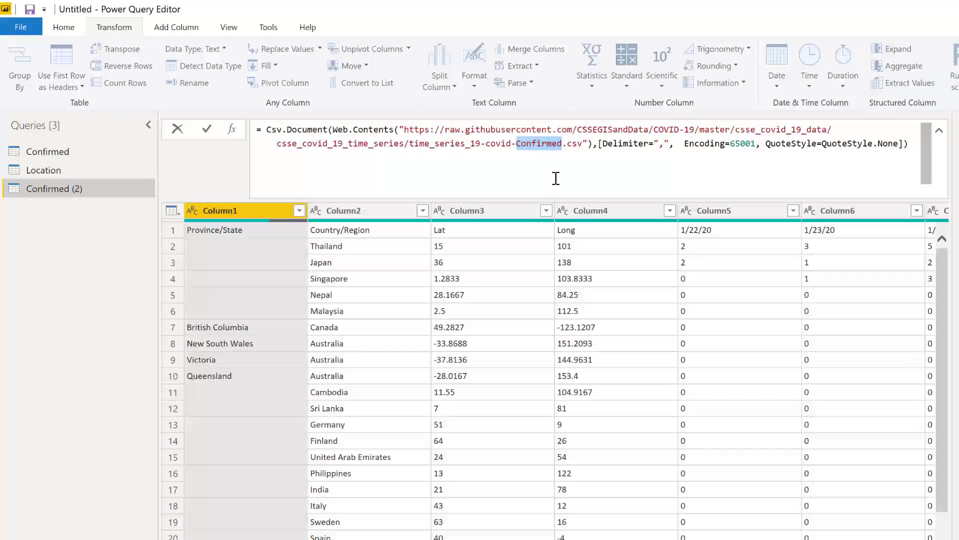
{"action": "type", "text": "Recovere"}
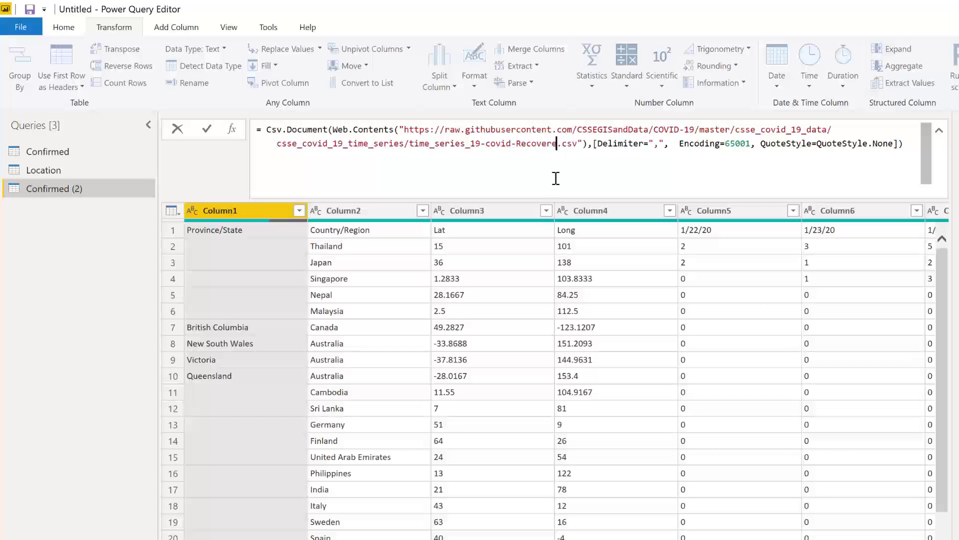
{"action": "type", "text": "d"}
{"action": "key", "text": "Return"}
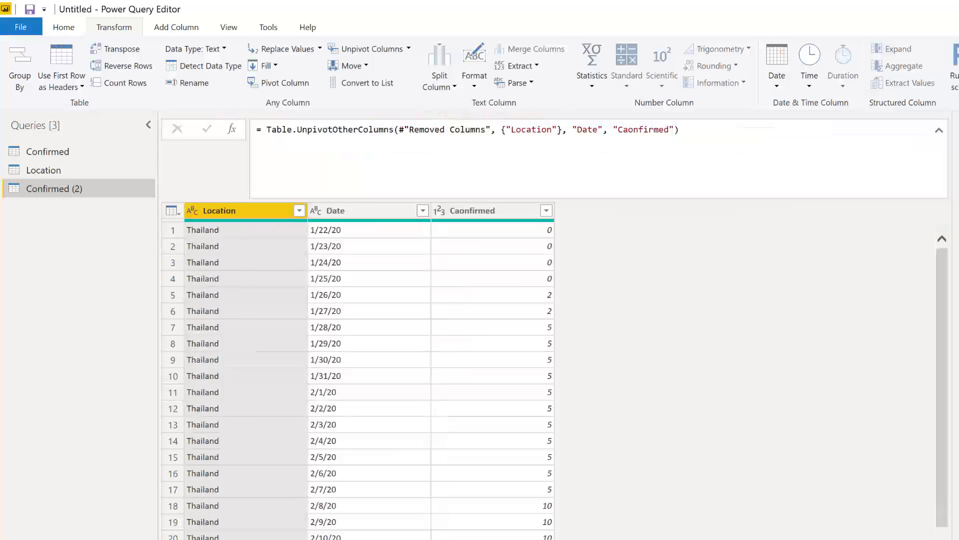
Set the value column name in the Confirmed (2) query's unpivot formula to "Recovered"
{"action": "double_click", "coordinate": [645, 130]}
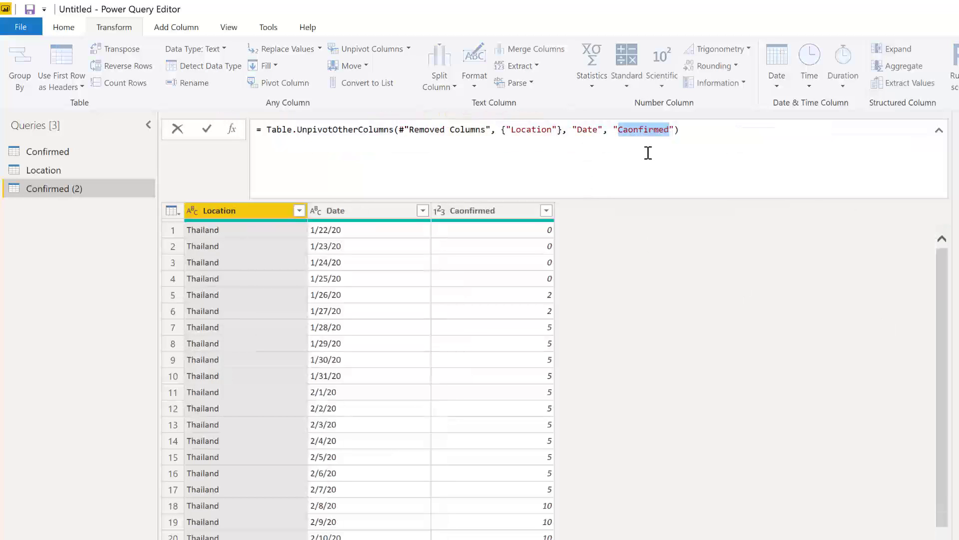
{"action": "type", "text": "Recovere"}
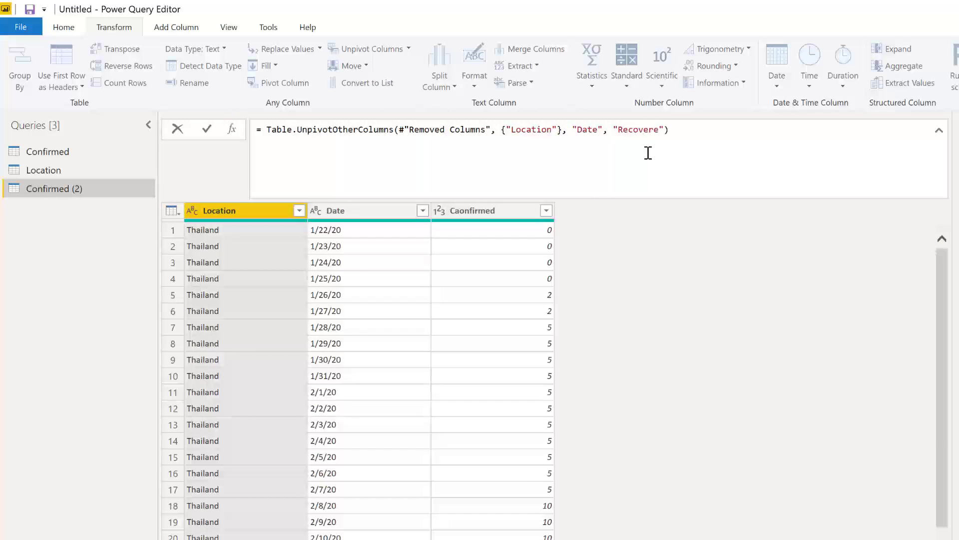
{"action": "type", "text": "d"}
{"action": "key", "text": "Return"}
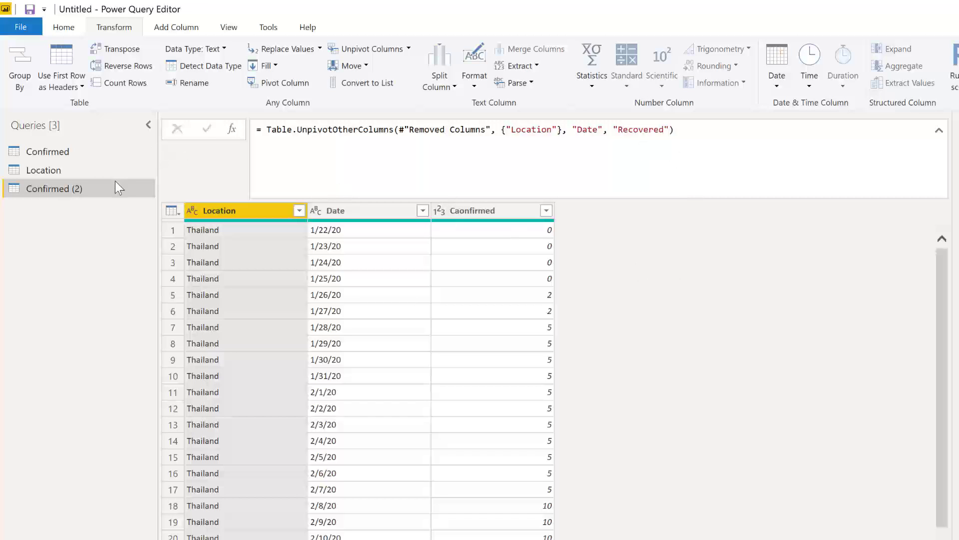
Correct the value column name in the Confirmed query's unpivot formula to "Confirmed"
{"action": "left_click", "coordinate": [64, 153]}
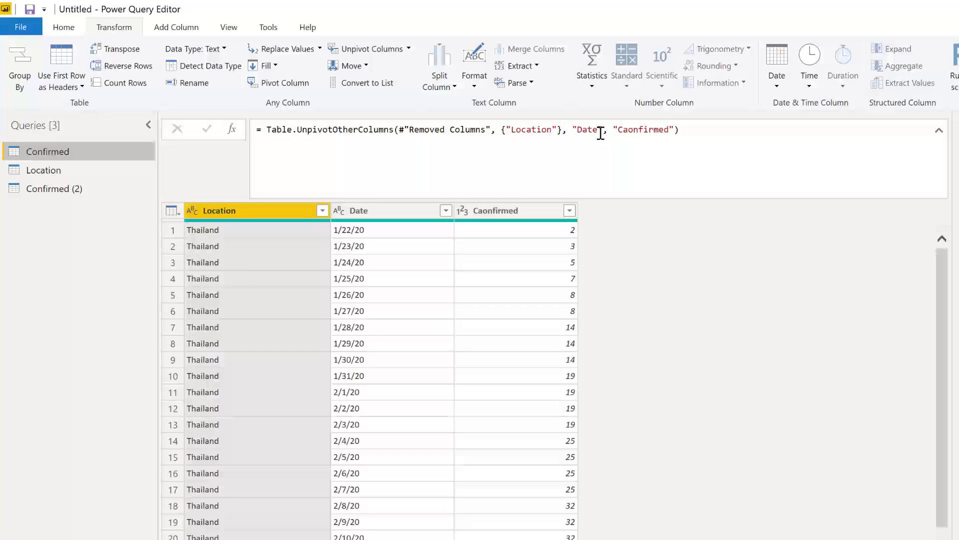
{"action": "double_click", "coordinate": [631, 128]}
{"action": "key", "text": "BackSpace"}
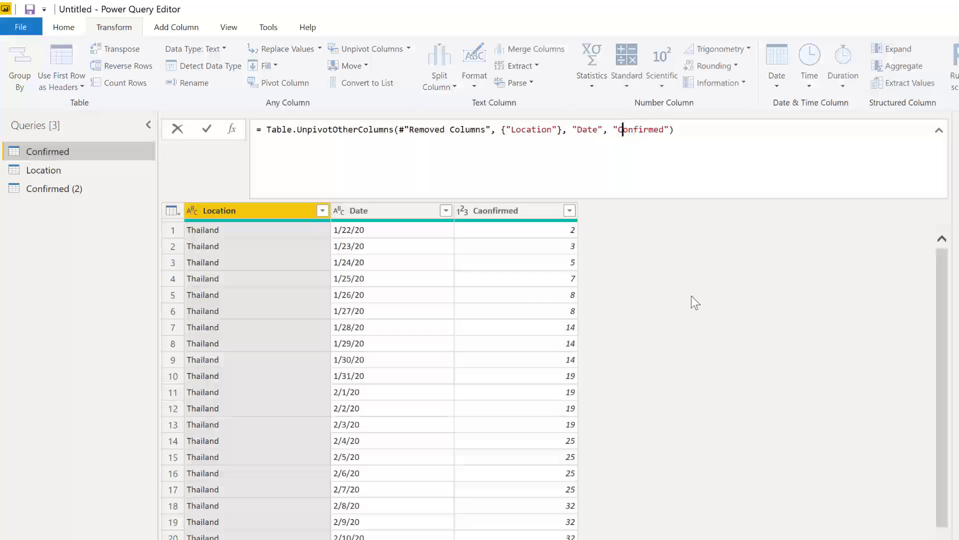
{"action": "key", "text": "Return"}
Switch to the browser, check the Recovered file's name in the GitHub csse_covid_19_time_series folder, and return to Power Query Editor
{"action": "key", "text": "alt+Tab"}
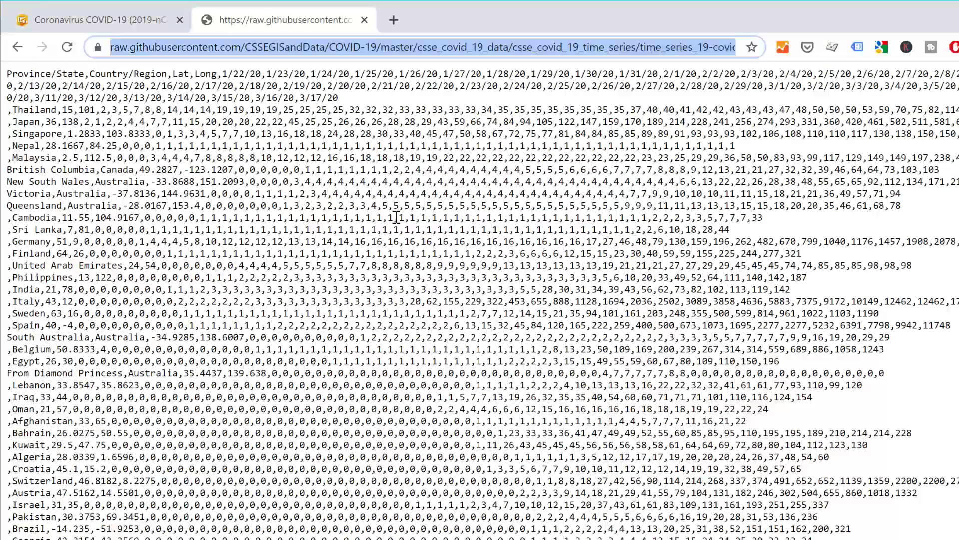
{"action": "left_click", "coordinate": [118, 22]}
{"action": "left_click", "coordinate": [248, 23]}
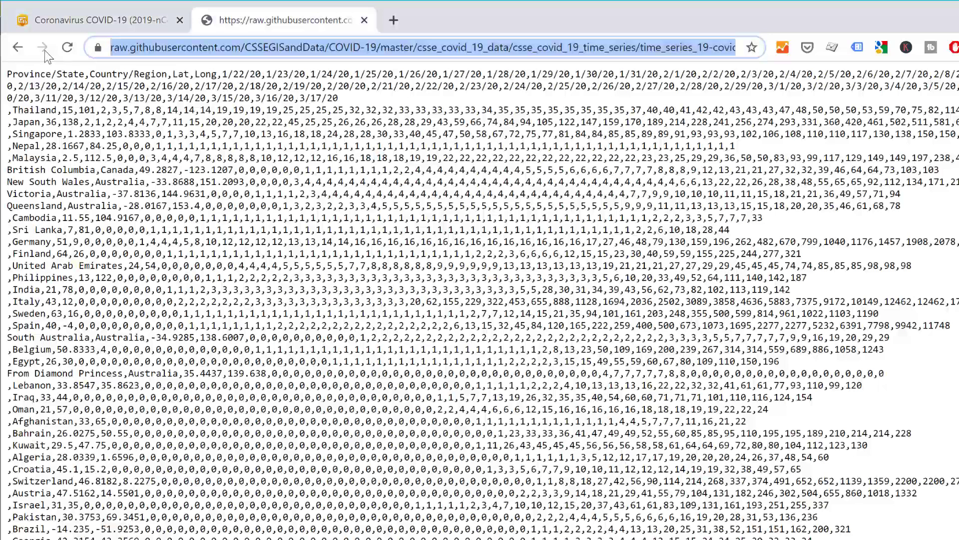
{"action": "left_click", "coordinate": [17, 47]}
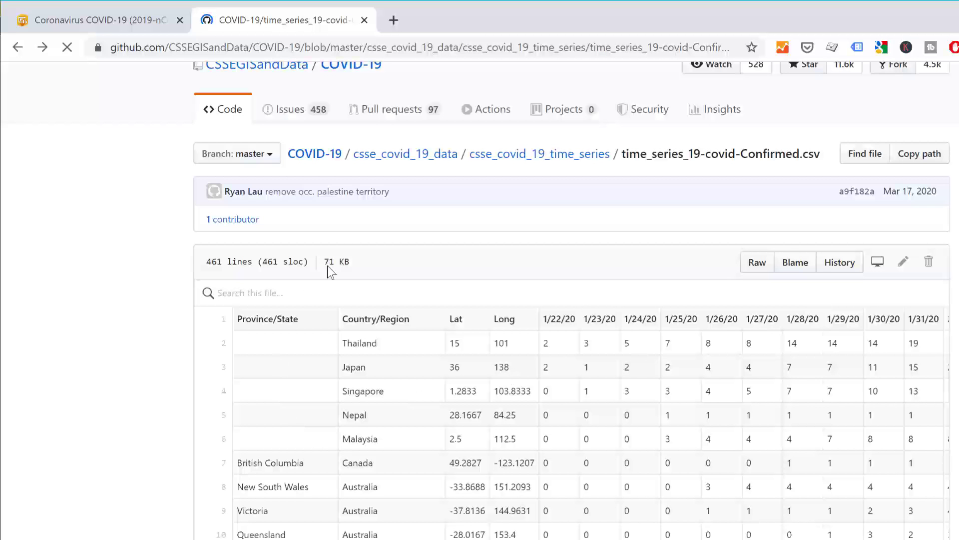
{"action": "left_click", "coordinate": [16, 49]}
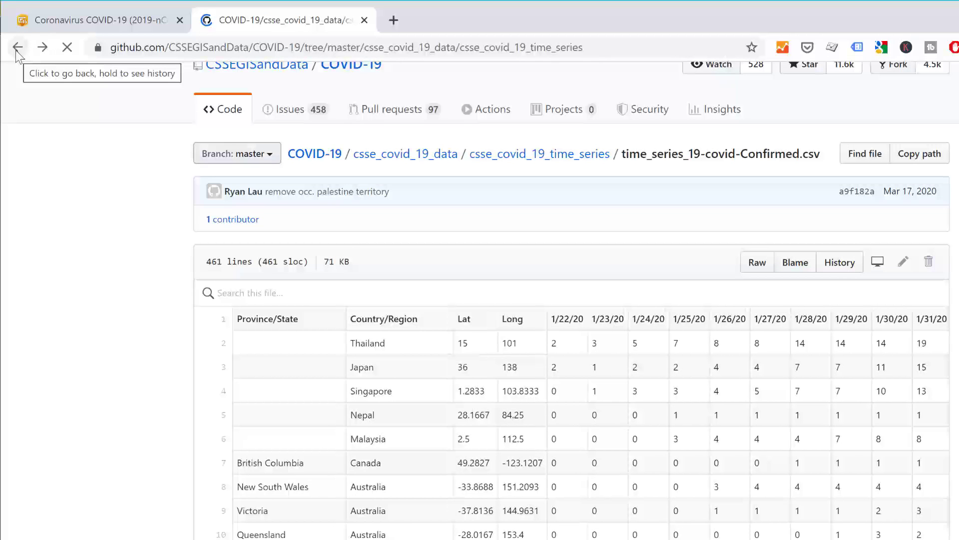
{"action": "left_click", "coordinate": [332, 435]}
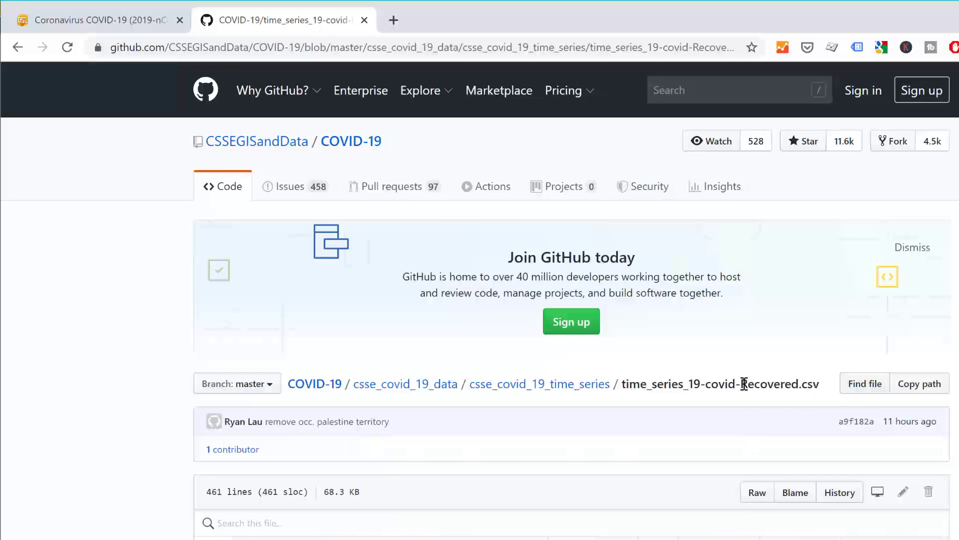
{"action": "left_click_drag", "start_coordinate": [744, 384], "coordinate": [805, 403]}
{"action": "left_click", "coordinate": [767, 419]}
{"action": "key", "text": "alt+Tab"}
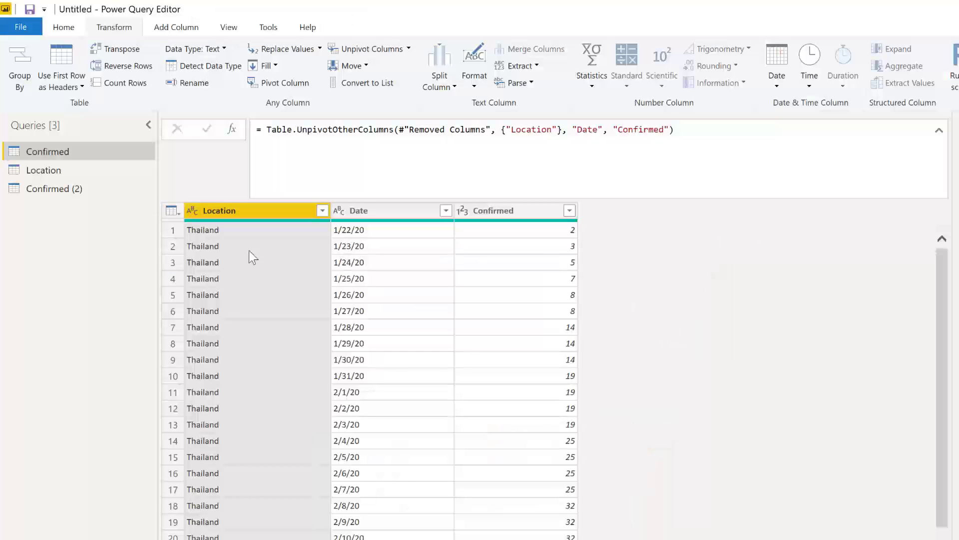
Rename the Confirmed (2) query as Recovered and duplicate it
{"action": "left_click", "coordinate": [55, 190]}
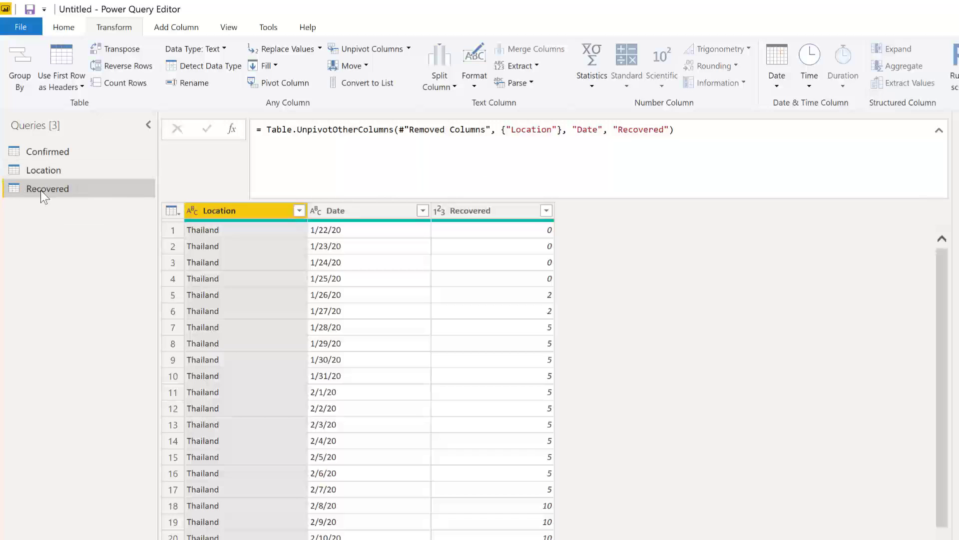
{"action": "right_click", "coordinate": [46, 189]}
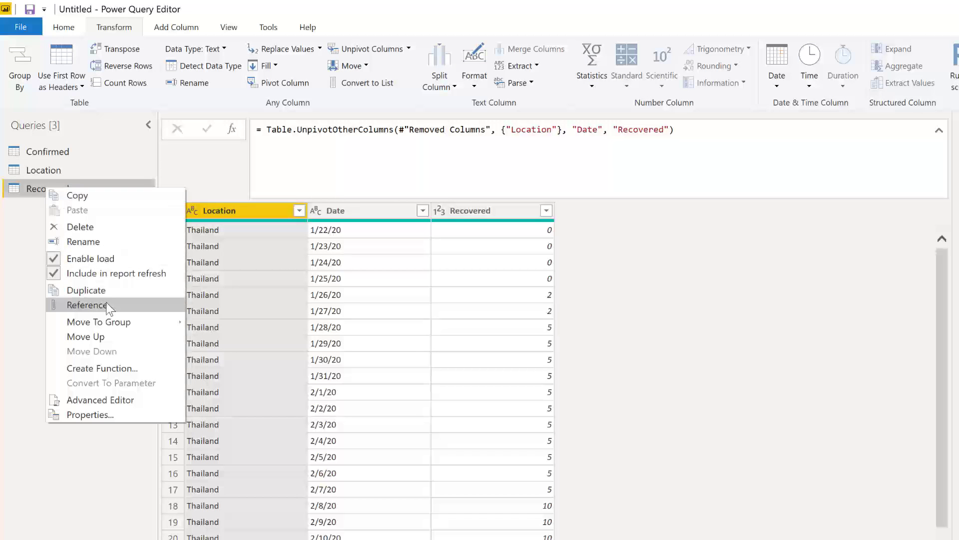
{"action": "left_click", "coordinate": [106, 293]}
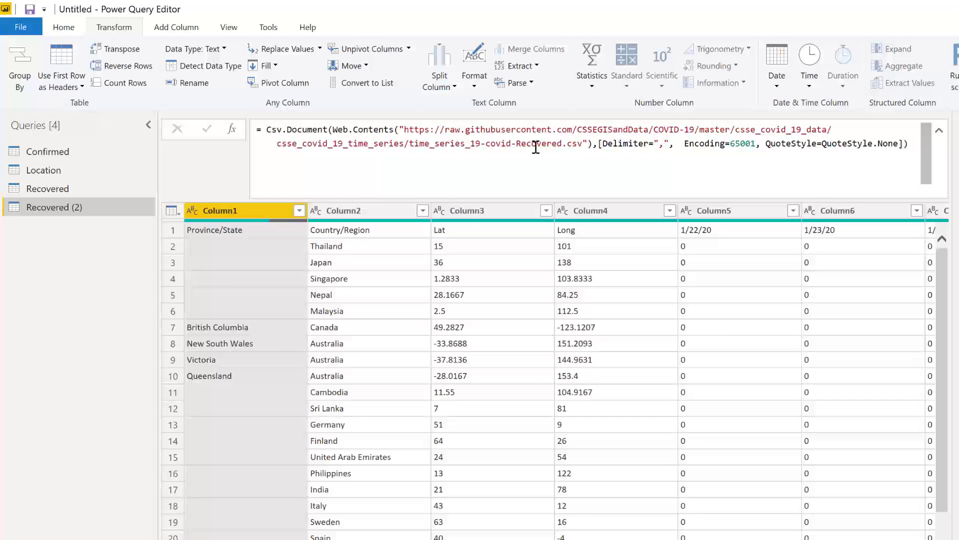
Change the Recovered (2) query's source file name in the URL to time_series_19-covid-Deaths.csv
{"action": "double_click", "coordinate": [539, 144]}
{"action": "type", "text": "Deaths"}
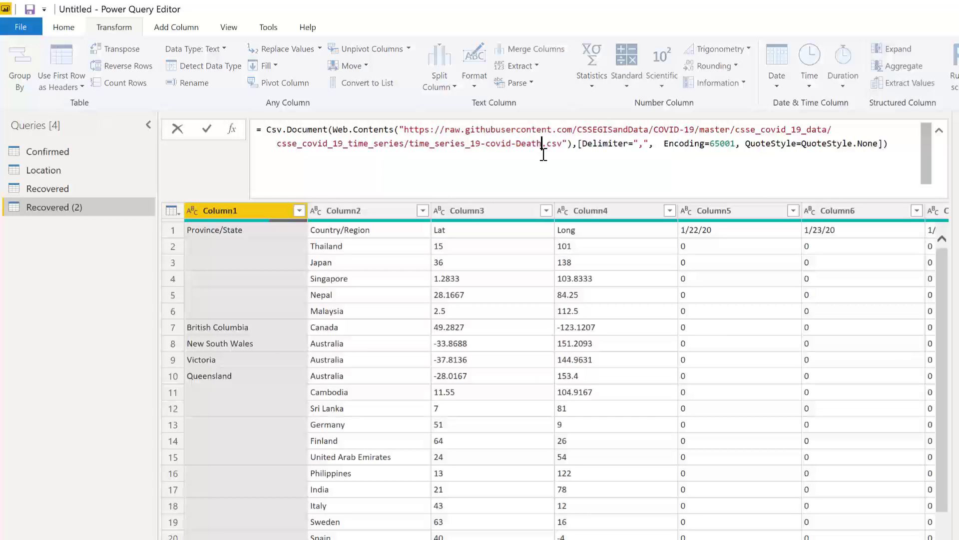
{"action": "left_click", "coordinate": [681, 364]}
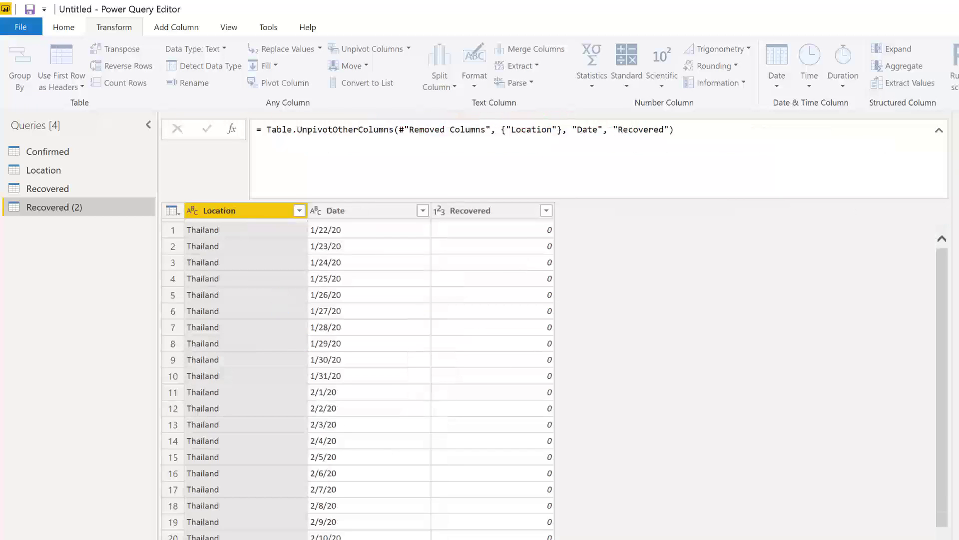
Set the value column name in the Recovered (2) query's unpivot formula to "Deaths" and rename the query as Deaths
{"action": "double_click", "coordinate": [655, 130]}
{"action": "type", "text": "Deaths"}
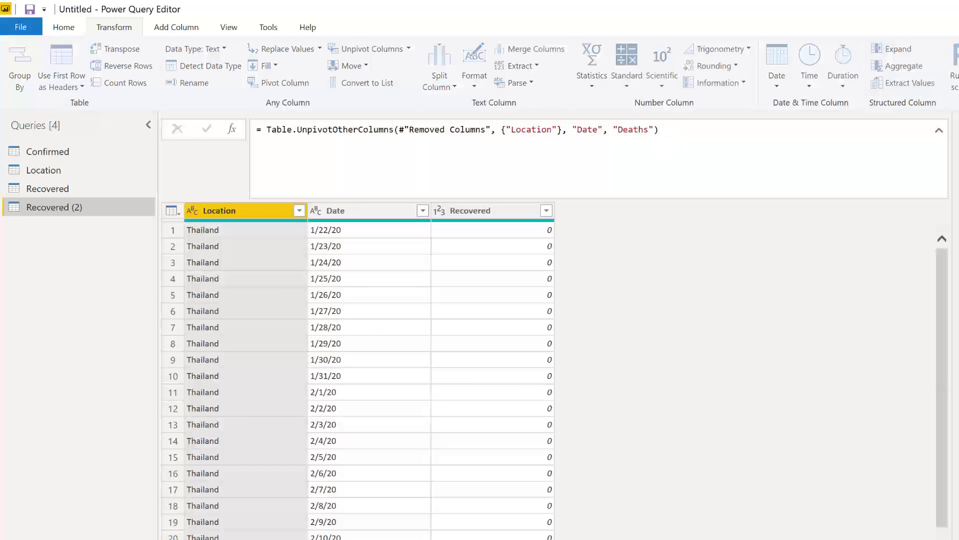
{"action": "key", "text": "Return"}
{"action": "key", "text": "Return"}
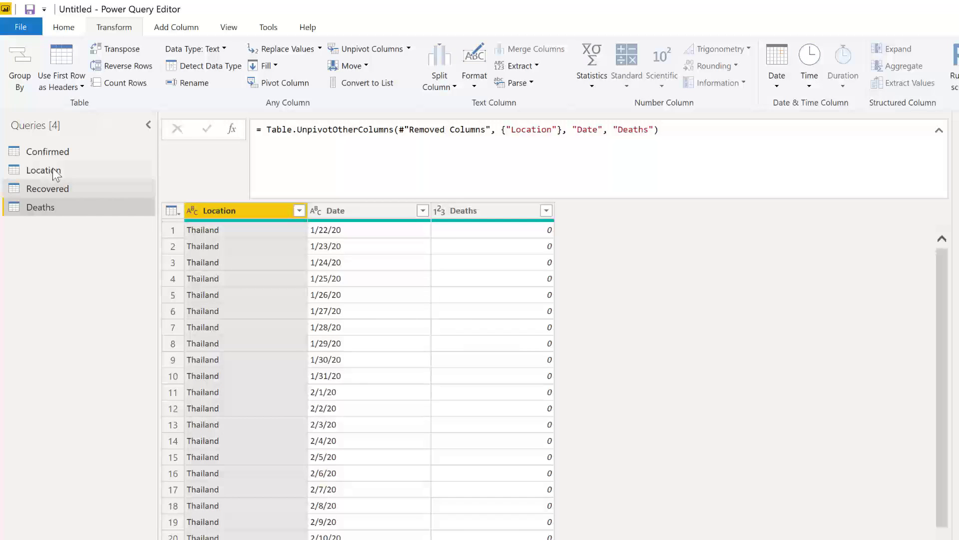
Append the Recovered and Deaths tables to the Confirmed query using the three or more tables option
{"action": "left_click", "coordinate": [64, 151]}
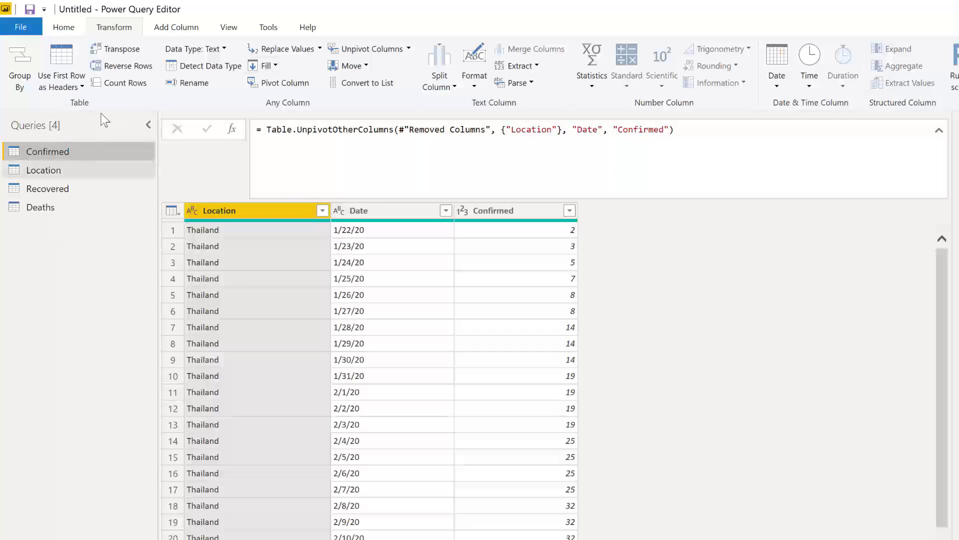
{"action": "left_click", "coordinate": [66, 29]}
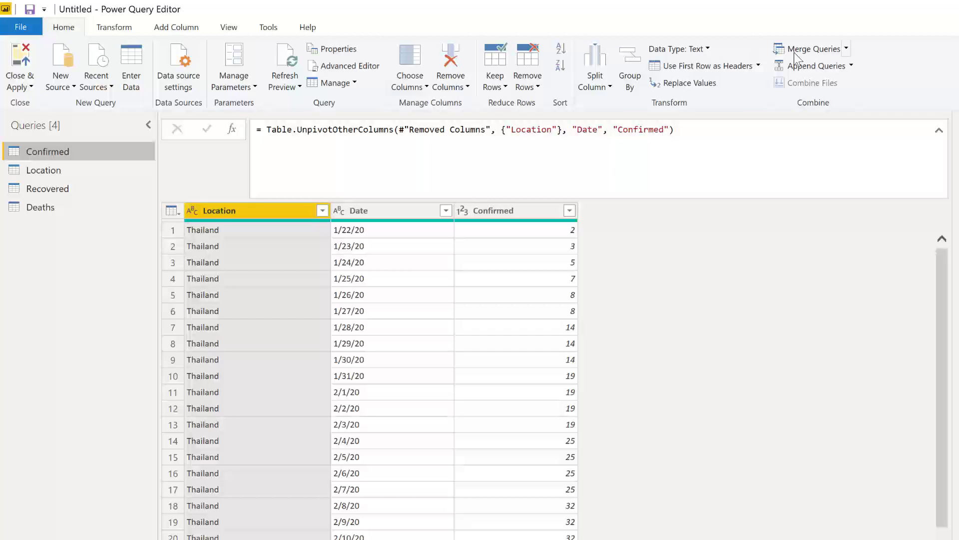
{"action": "left_click", "coordinate": [829, 64]}
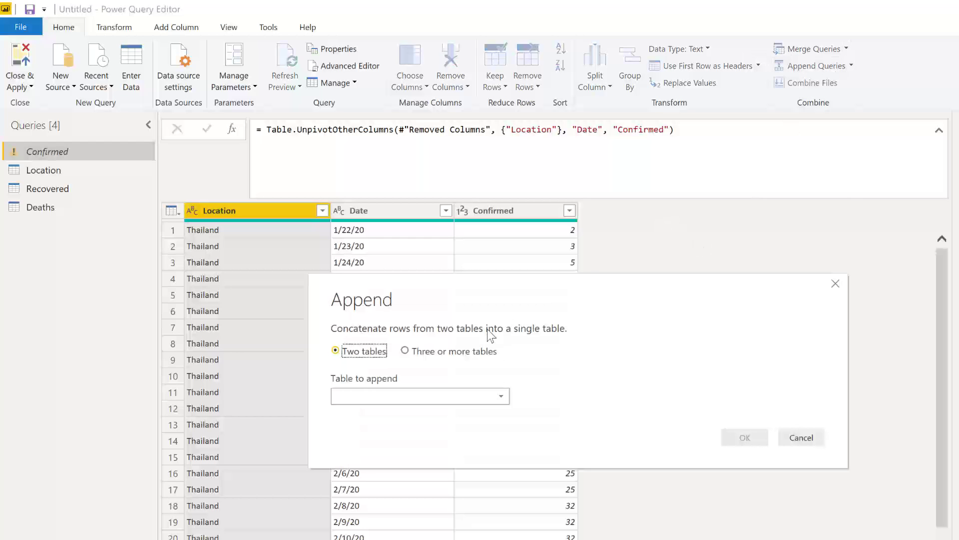
{"action": "left_click", "coordinate": [484, 354]}
{"action": "left_click", "coordinate": [358, 428]}
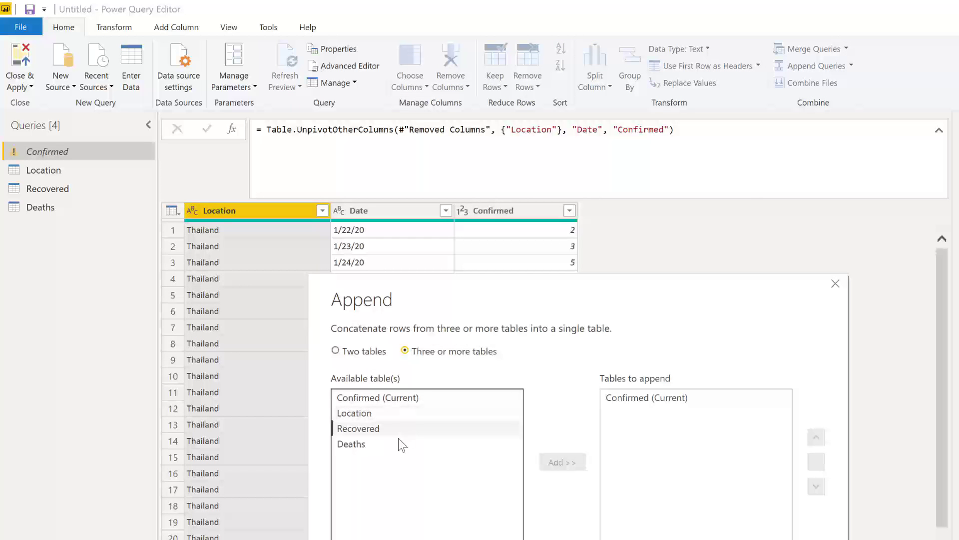
{"action": "left_click", "coordinate": [412, 444], "text": "shift"}
{"action": "left_click", "coordinate": [562, 462]}
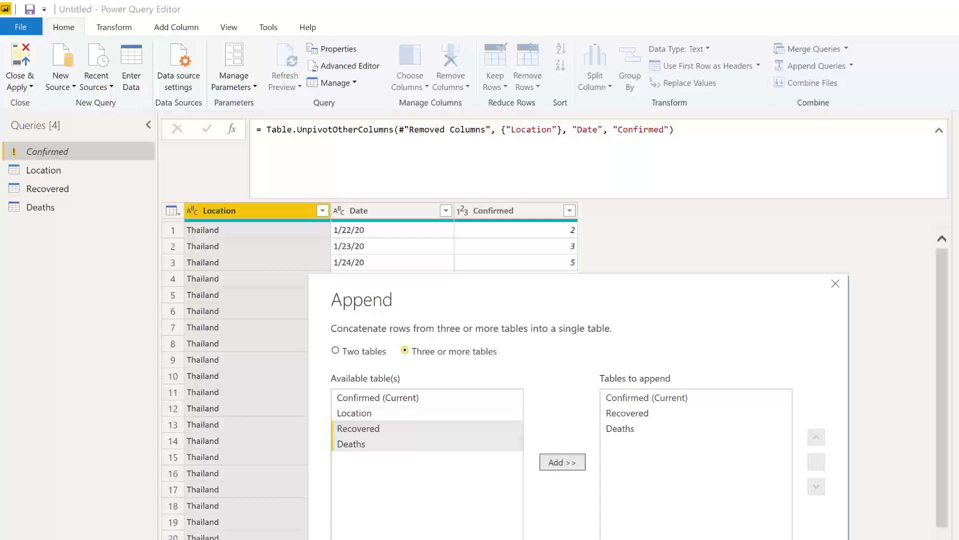
{"action": "key", "text": "Return"}
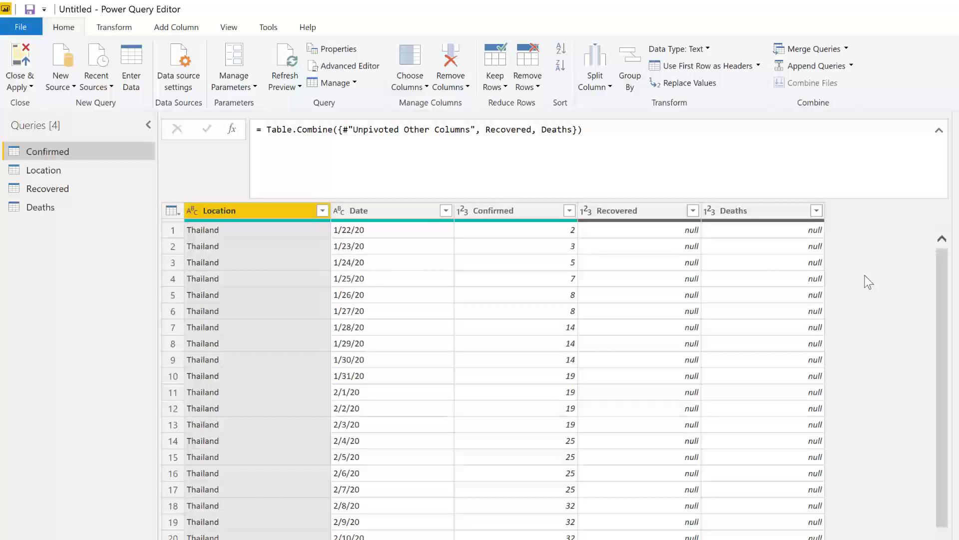
Disable loading into the data model for the Recovered and Deaths queries
{"action": "left_click", "coordinate": [69, 190]}
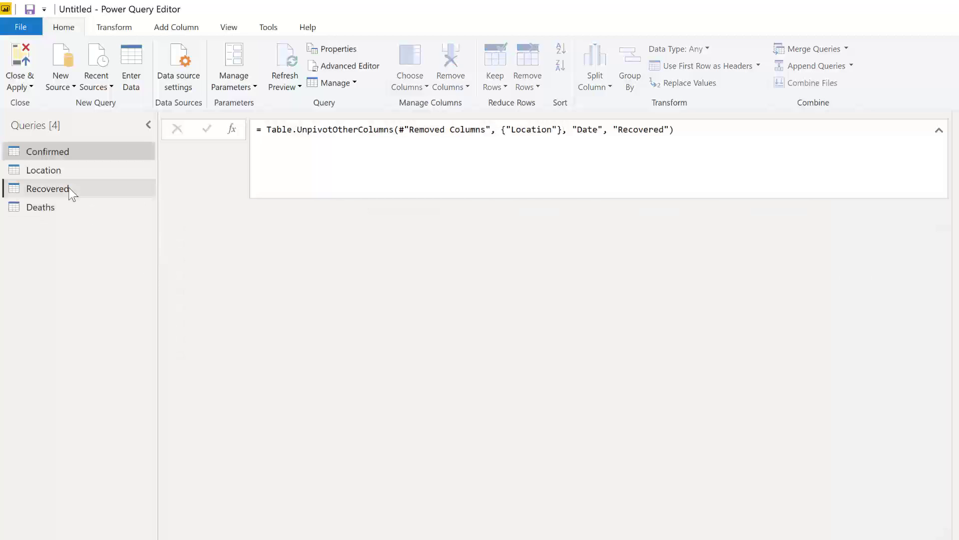
{"action": "right_click", "coordinate": [73, 190]}
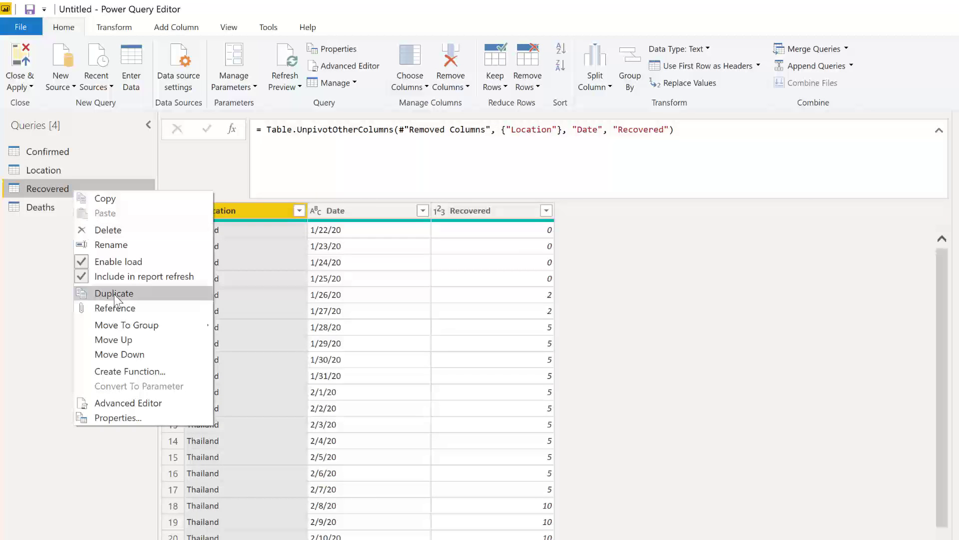
{"action": "left_click", "coordinate": [118, 262]}
{"action": "left_click", "coordinate": [53, 210]}
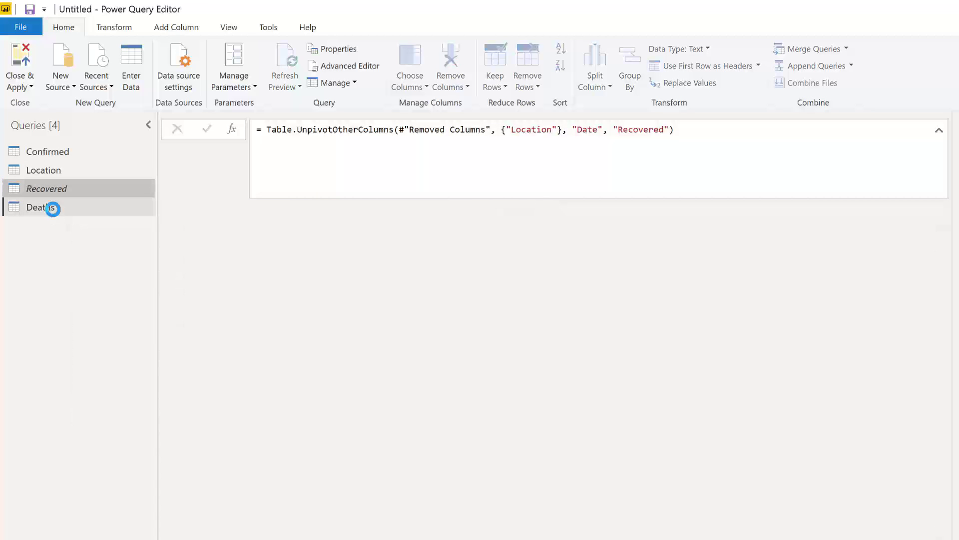
{"action": "right_click", "coordinate": [53, 210]}
{"action": "left_click", "coordinate": [100, 283]}
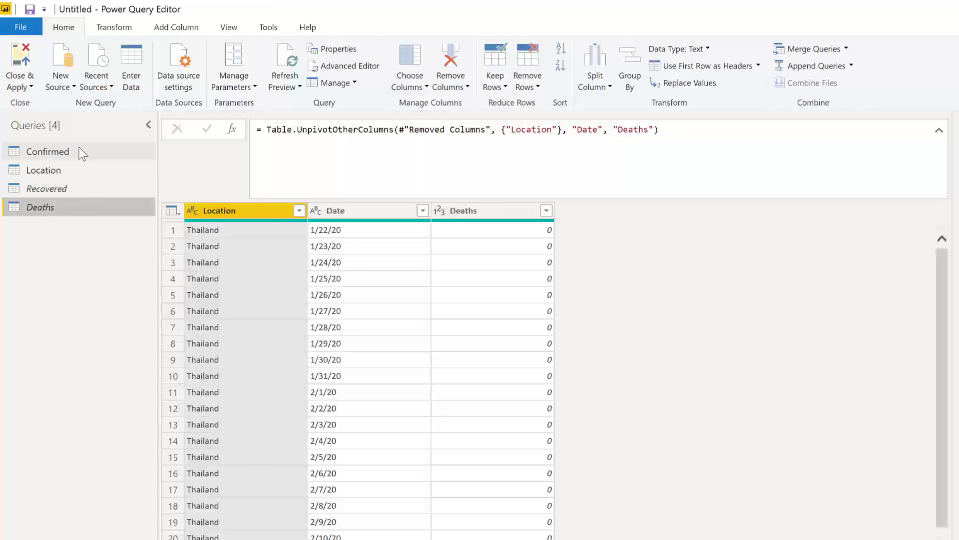
Rename the Confirmed query as COVID-19 cases
{"action": "left_click", "coordinate": [79, 152]}
{"action": "left_click_drag", "start_coordinate": [882, 152], "coordinate": [782, 146]}
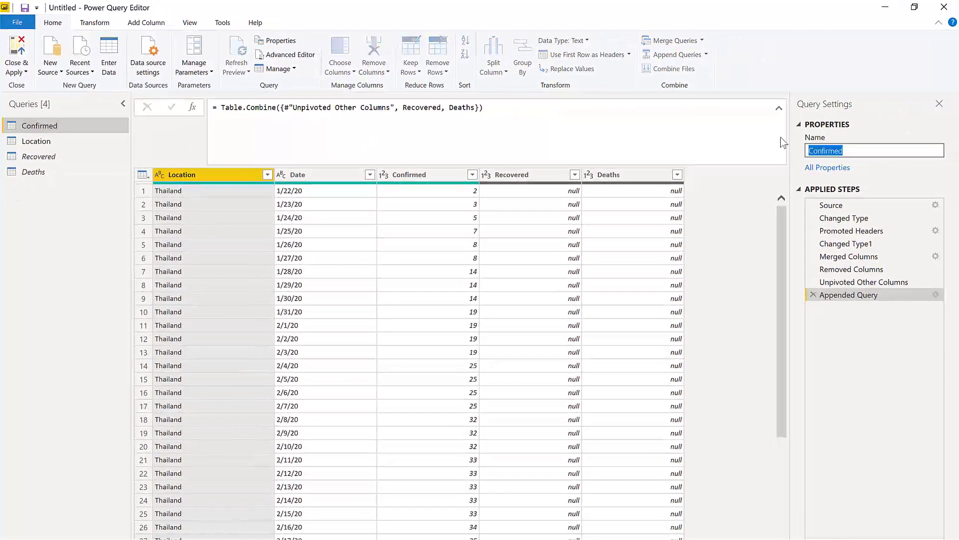
{"action": "type", "text": "COVID-19 cases"}
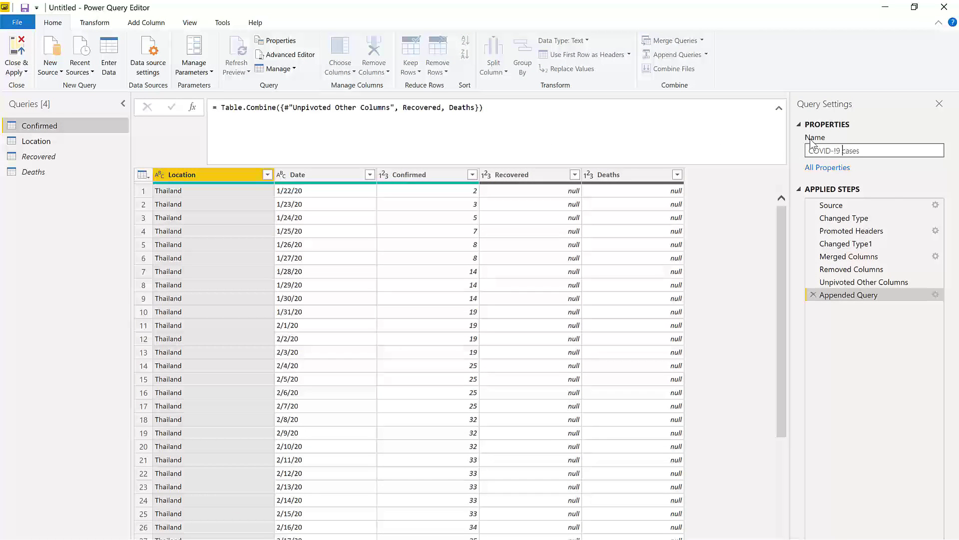
{"action": "key", "text": "BackSpace"}
{"action": "type", "text": "1"}
{"action": "key", "text": "Return"}
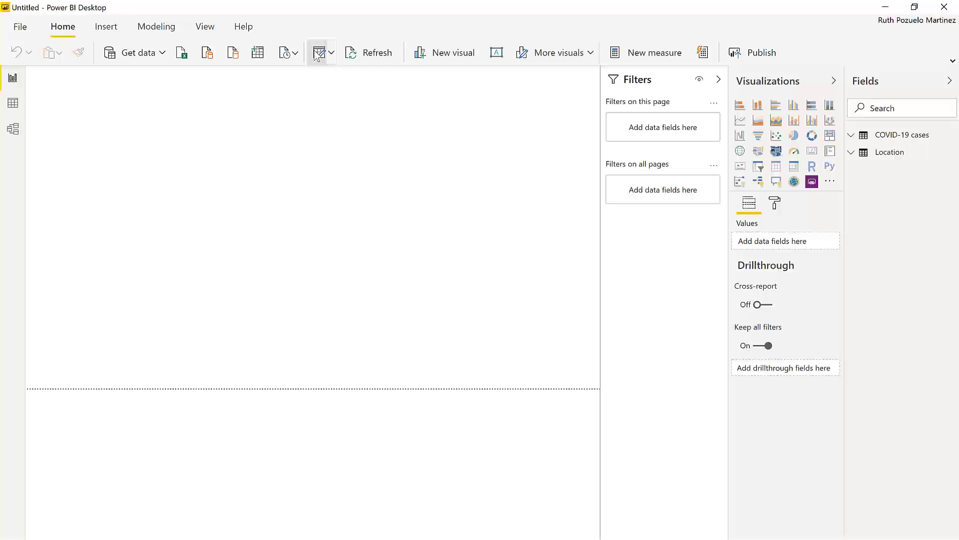
Reopen Power Query Editor, review the Date column's filter values in COVID-19 cases, and set that column's data type to Date
{"action": "left_click", "coordinate": [317, 55]}
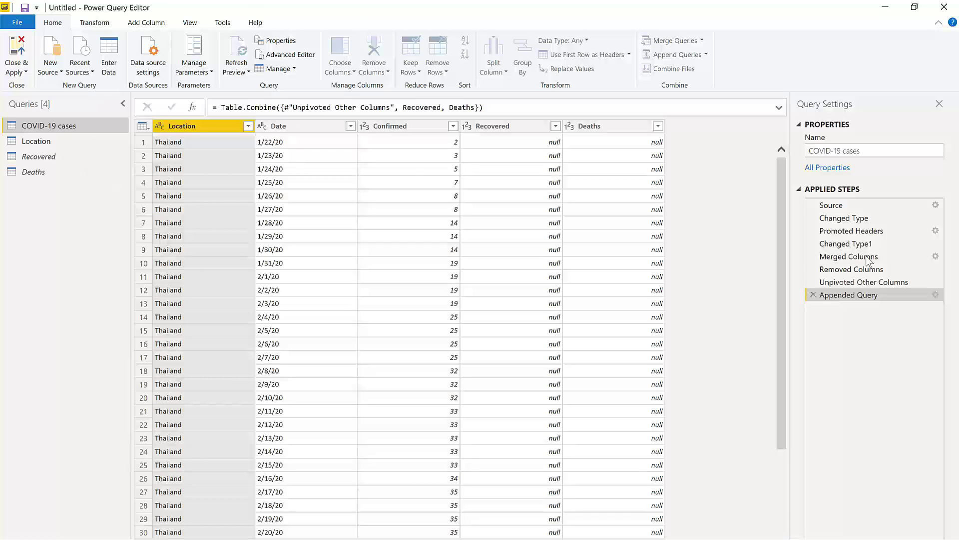
{"action": "left_click", "coordinate": [263, 126]}
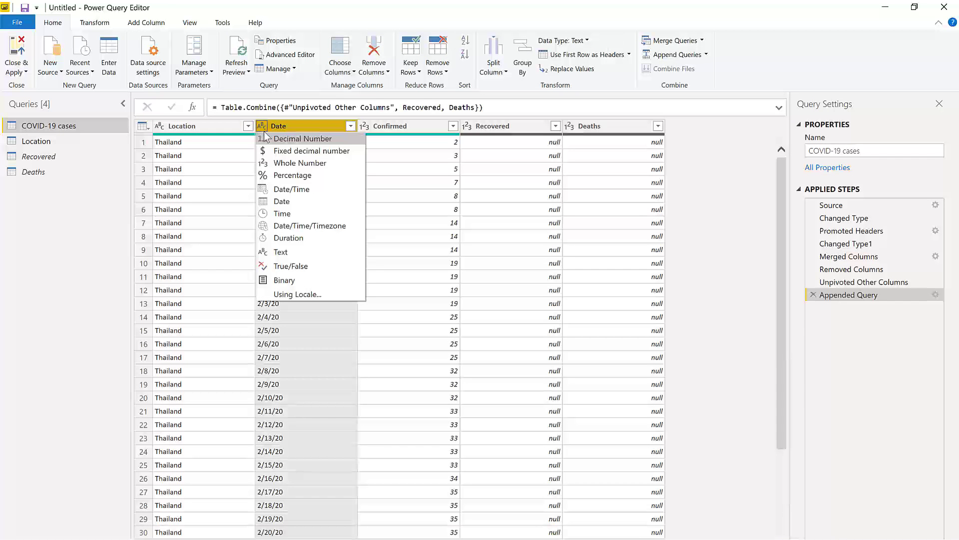
{"action": "left_click", "coordinate": [434, 157]}
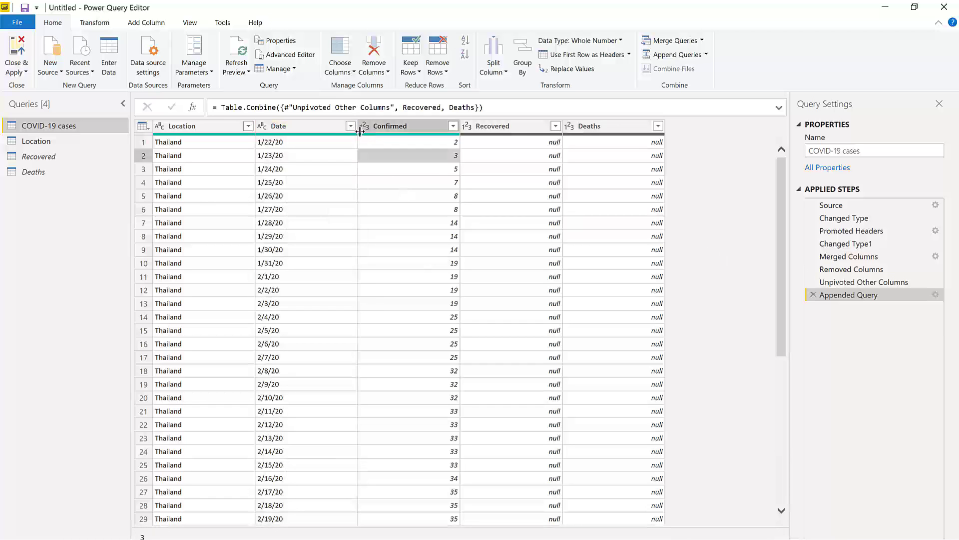
{"action": "left_click", "coordinate": [351, 125]}
{"action": "scroll", "coordinate": [251, 446], "scroll_direction": "down", "scroll_amount": 10}
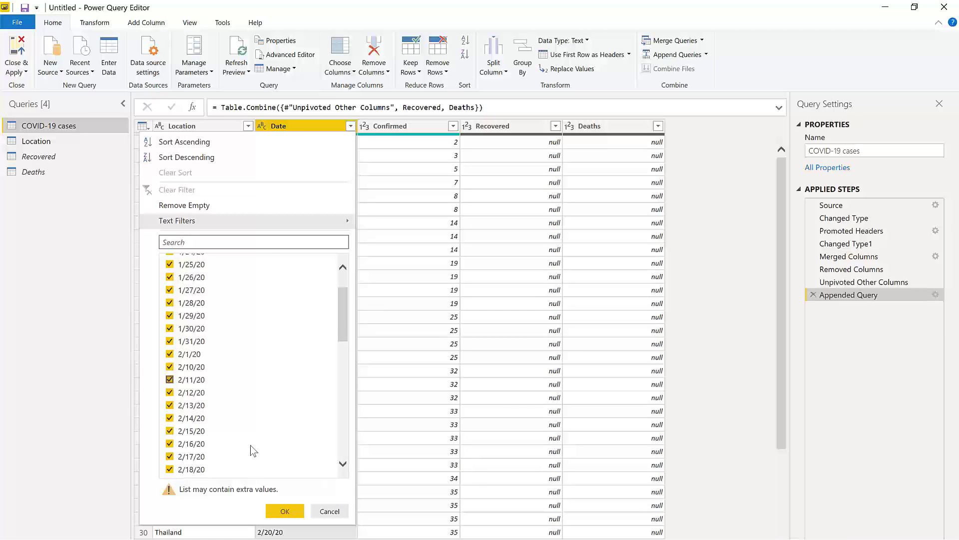
{"action": "scroll", "coordinate": [263, 475], "scroll_direction": "down", "scroll_amount": 5}
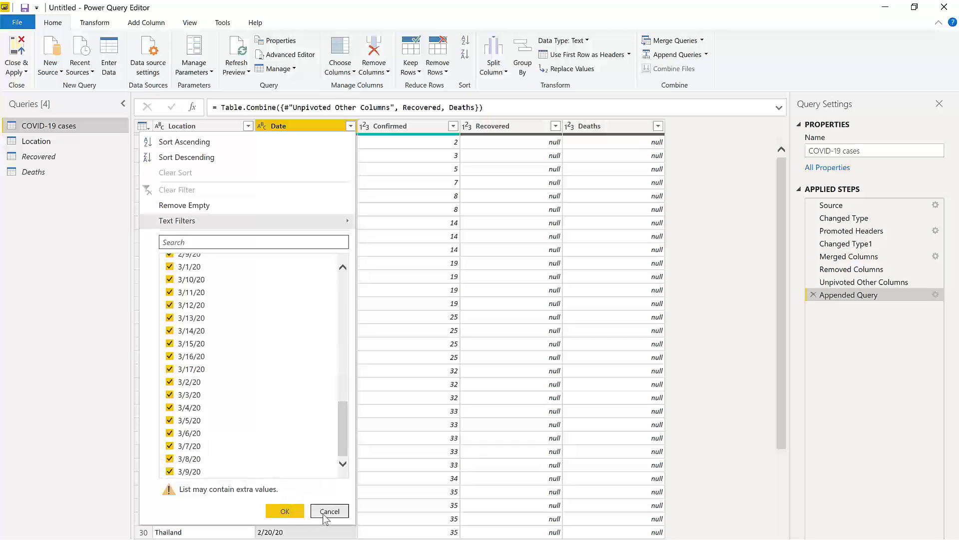
{"action": "left_click", "coordinate": [330, 511]}
{"action": "left_click", "coordinate": [261, 126]}
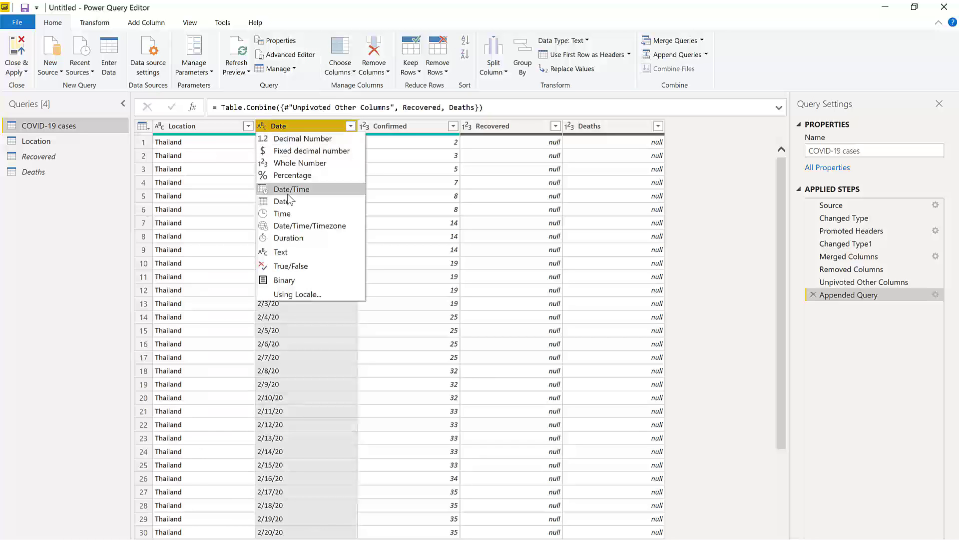
{"action": "left_click", "coordinate": [281, 201]}
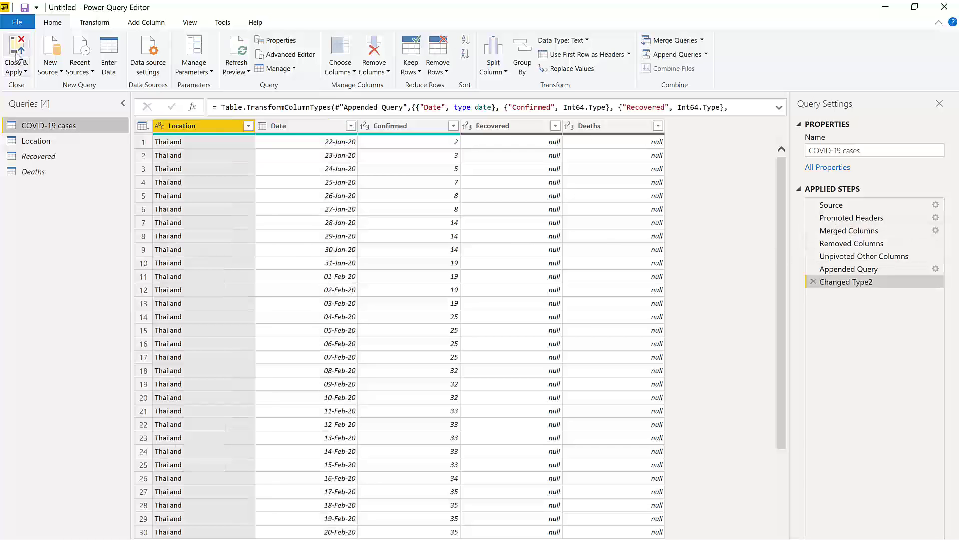
Close and apply the query changes, and show the Date field in an enlarged table visual on the report page
{"action": "left_click", "coordinate": [16, 56]}
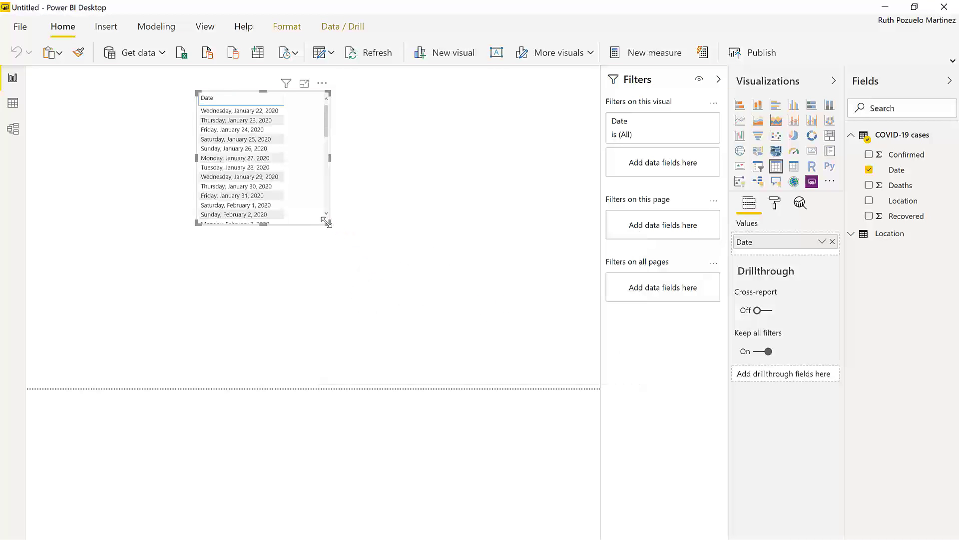
{"action": "left_click_drag", "start_coordinate": [327, 224], "coordinate": [431, 333]}
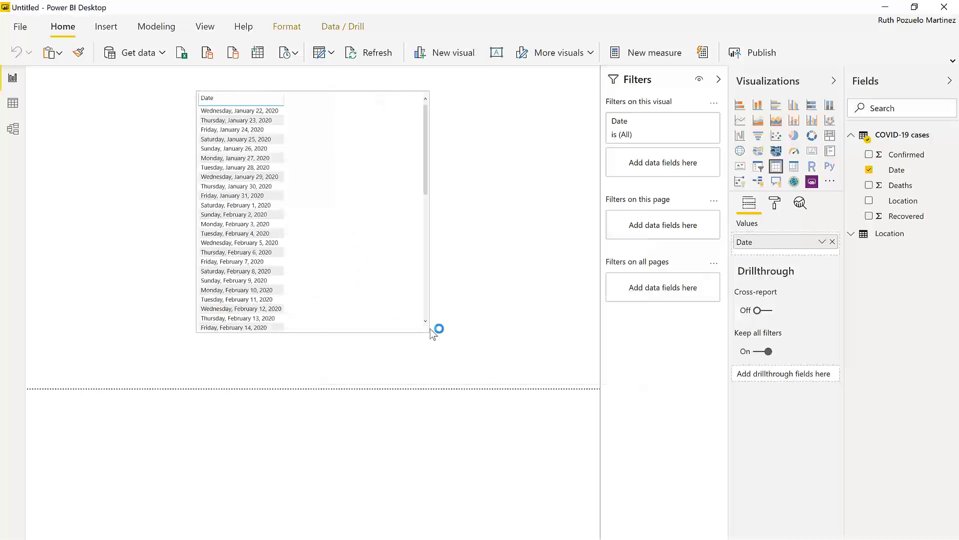
Try to mark the COVID-19 cases table as a date table using its Date column, and deselect the visual
{"action": "left_click", "coordinate": [895, 170]}
{"action": "left_click", "coordinate": [410, 26]}
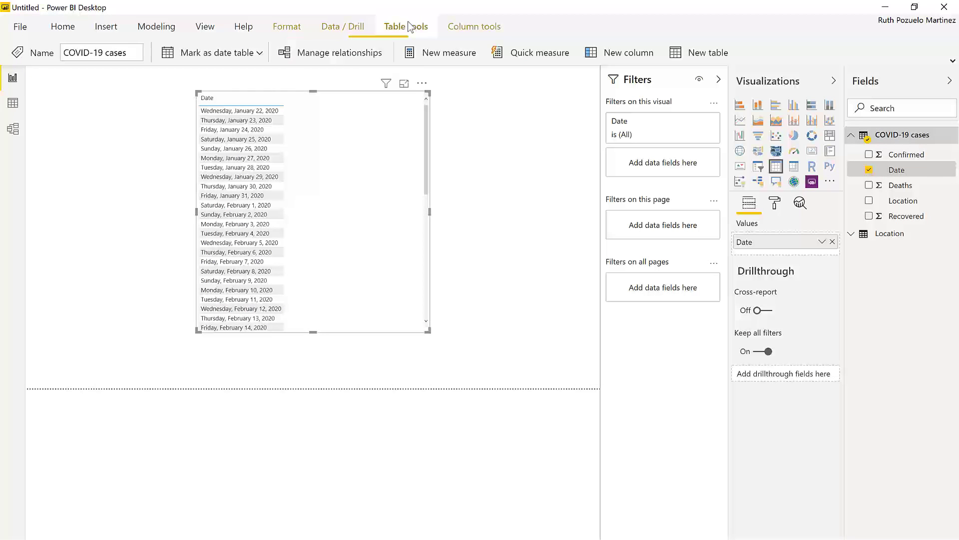
{"action": "left_click", "coordinate": [247, 53]}
{"action": "left_click", "coordinate": [213, 79]}
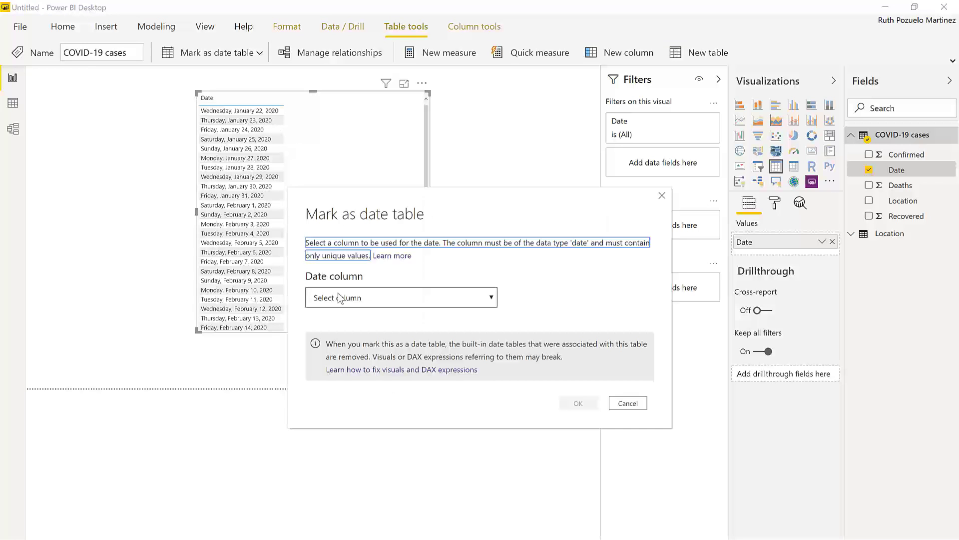
{"action": "left_click", "coordinate": [346, 299]}
{"action": "left_click", "coordinate": [346, 339]}
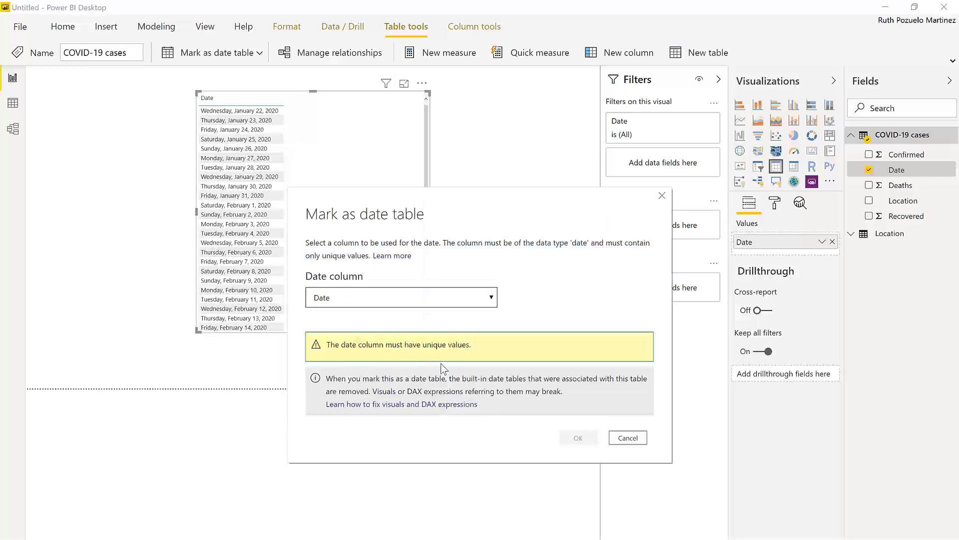
{"action": "left_click", "coordinate": [631, 439]}
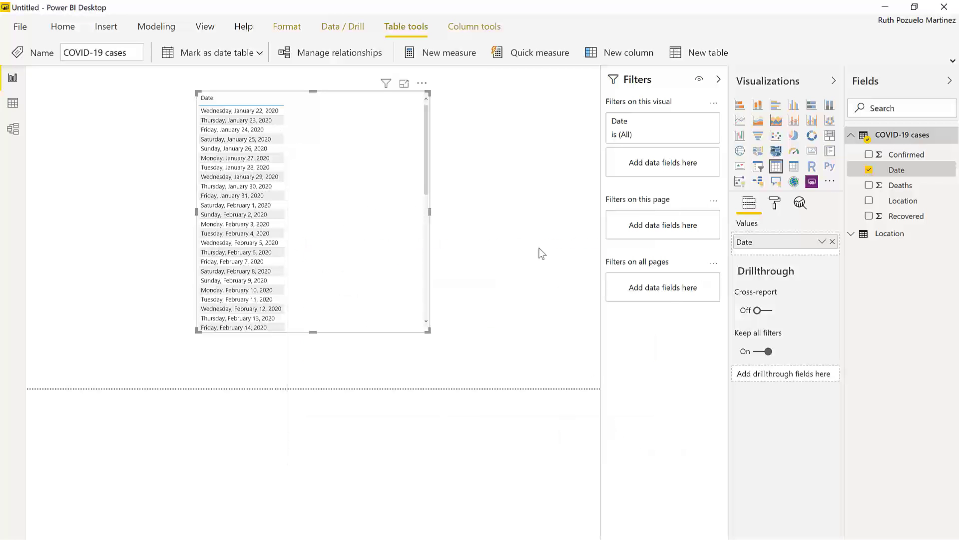
{"action": "left_click", "coordinate": [536, 196]}
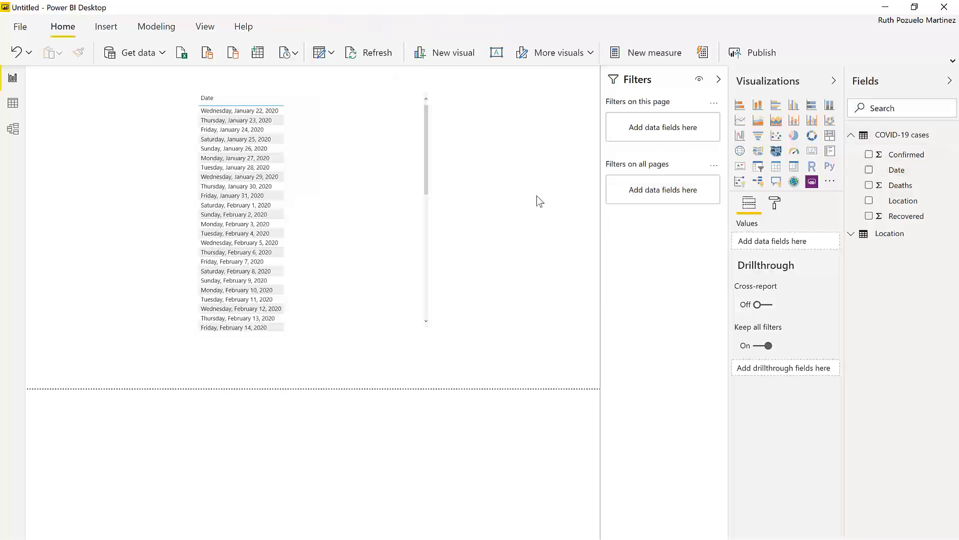